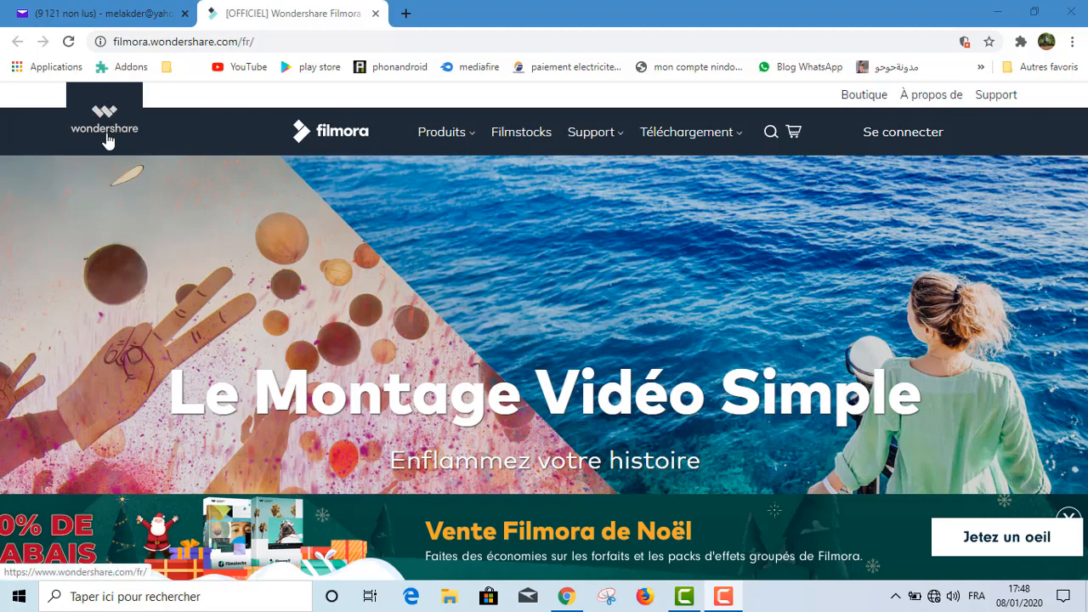
scroll(522, 237, "down", 3)
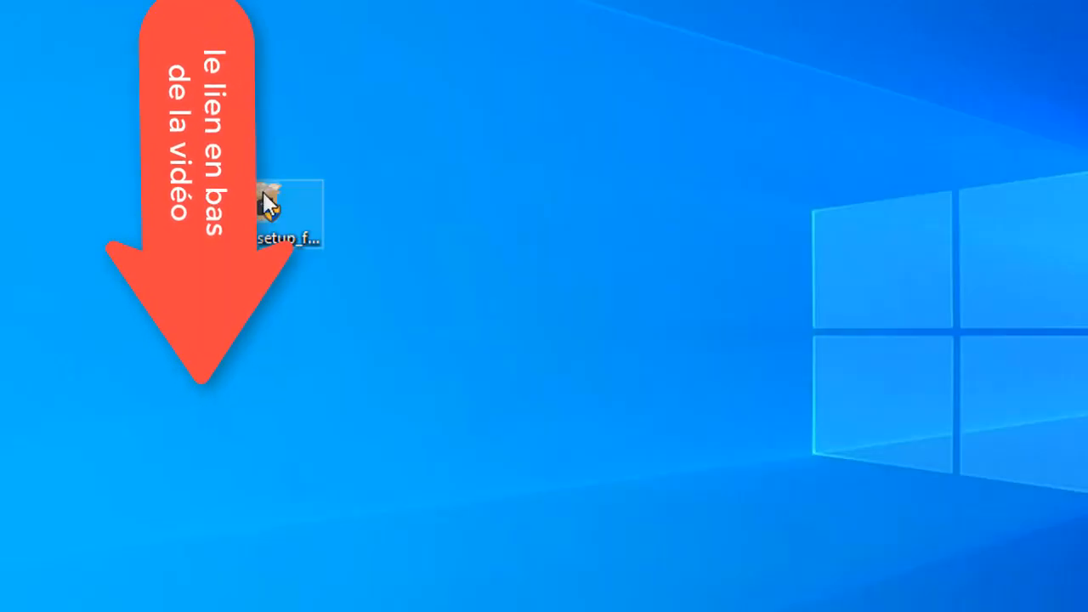
left_click_drag(292, 197, 390, 197)
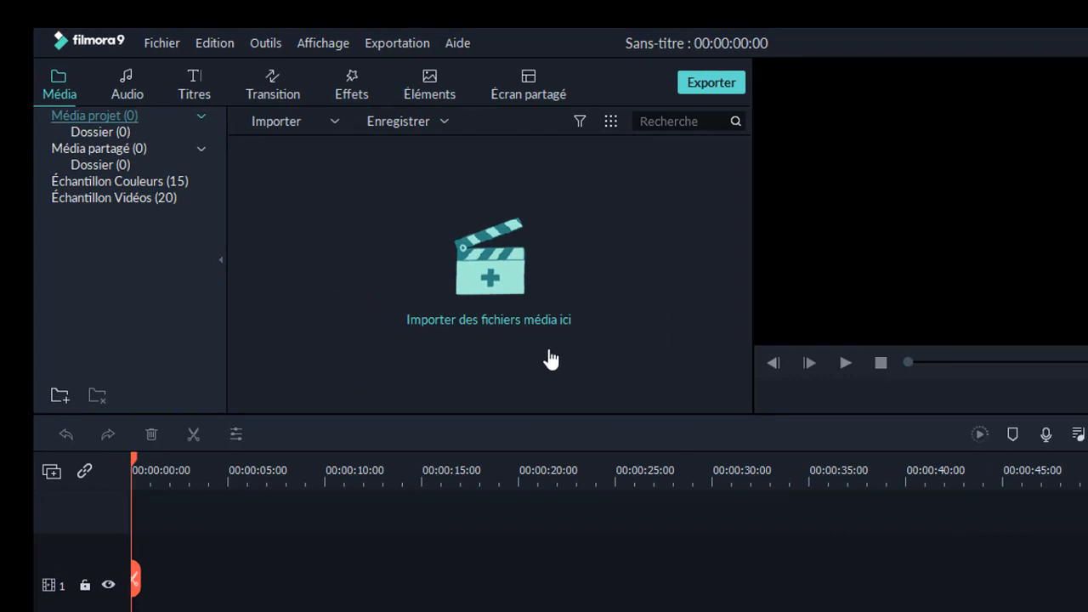
- Import the video "cacher des apps" from the Bureau folder into the project media
left_click(502, 283)
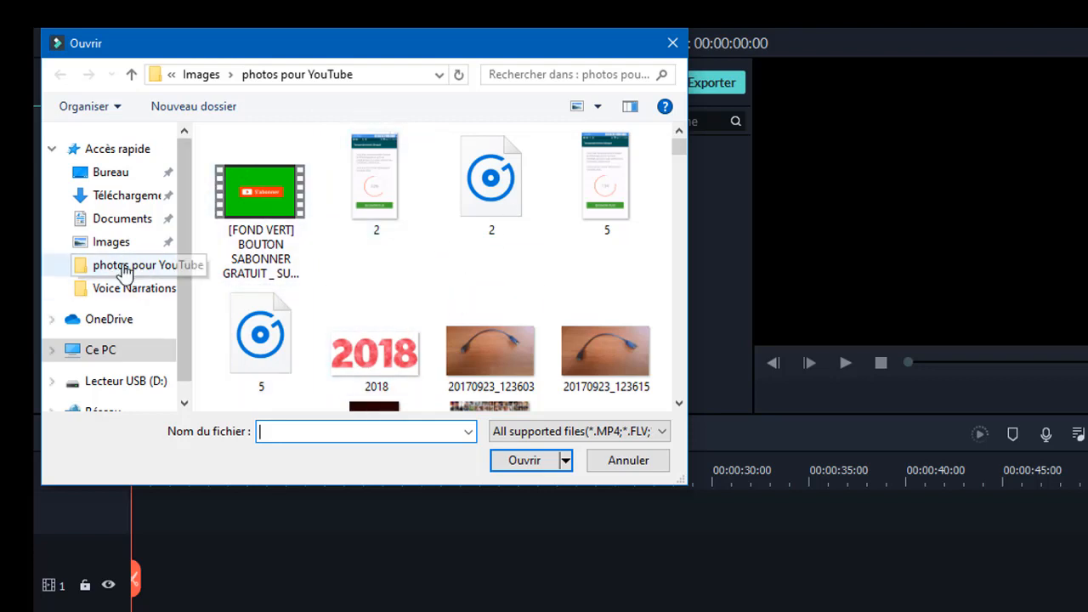
left_click(111, 175)
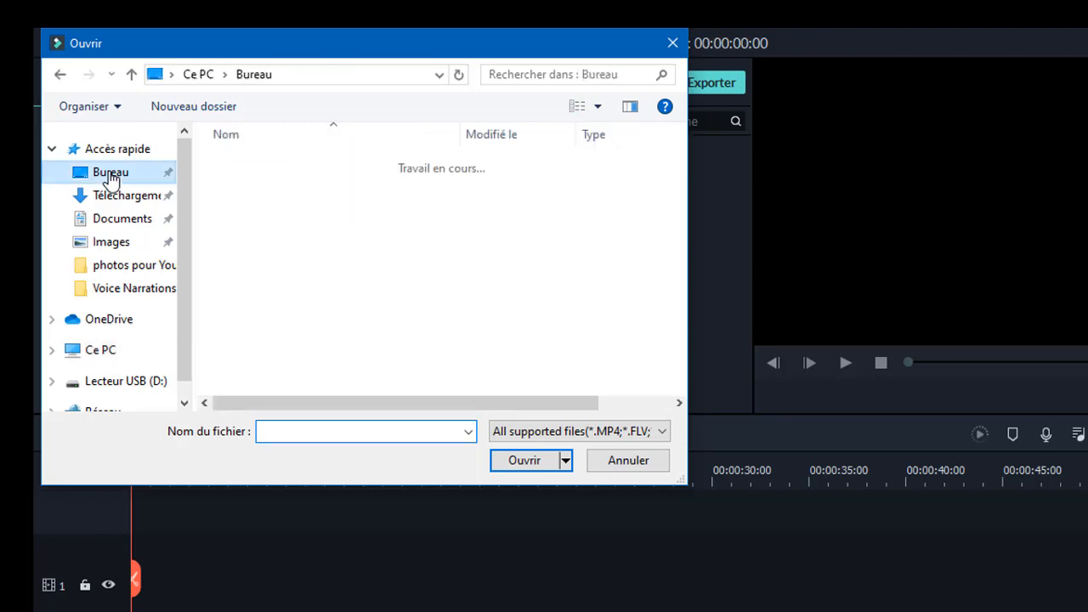
left_click(268, 210)
left_click(522, 463)
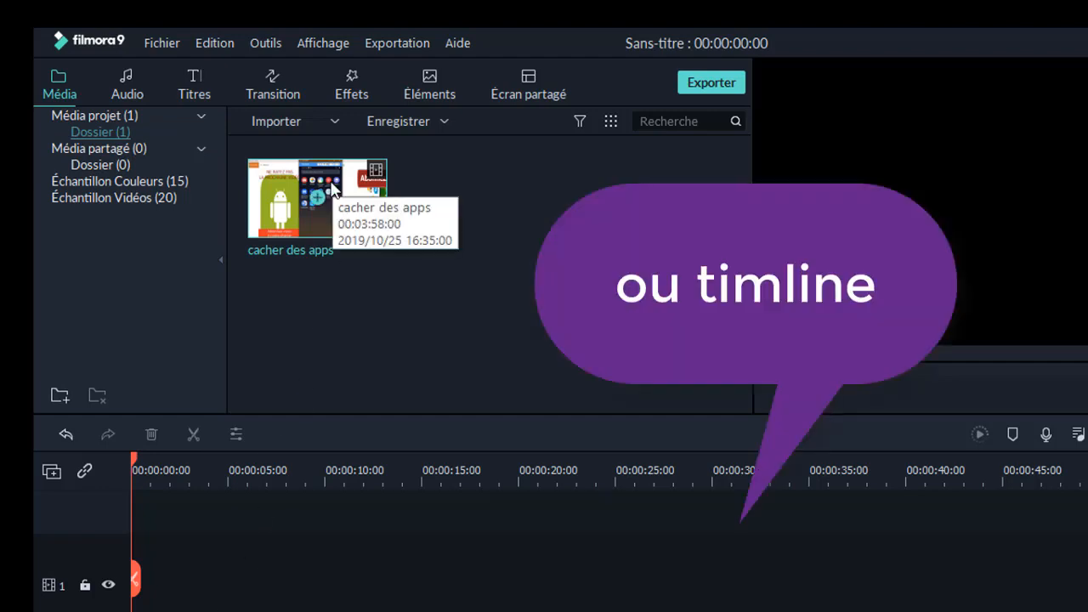
- Insert the "cacher des apps" video on video track 1 and match the project settings to the media at 1280 x 720 30fps
left_click_drag(318, 198, 147, 595)
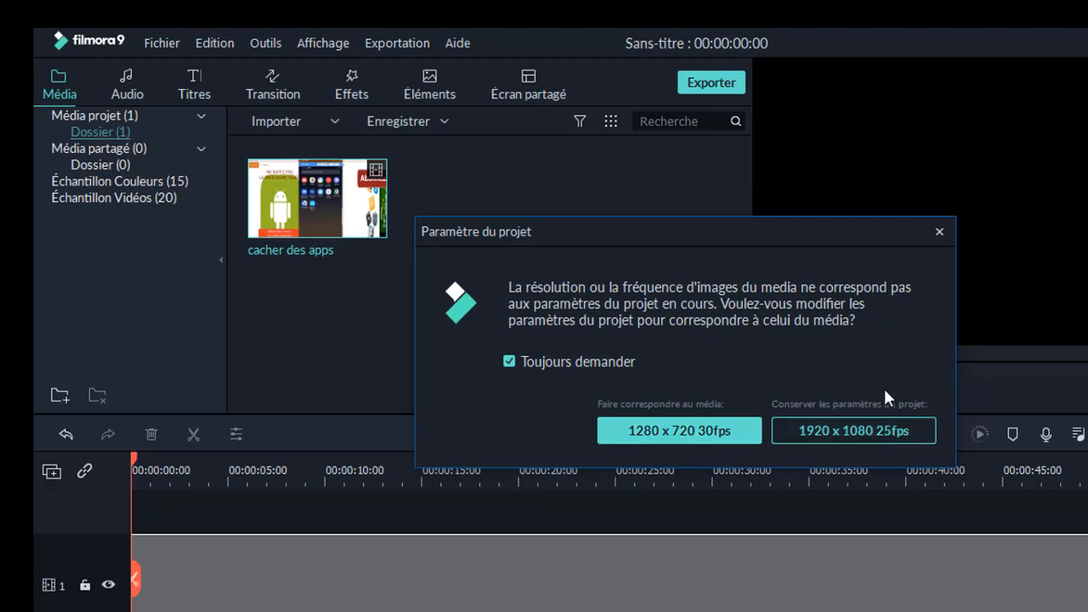
left_click(655, 433)
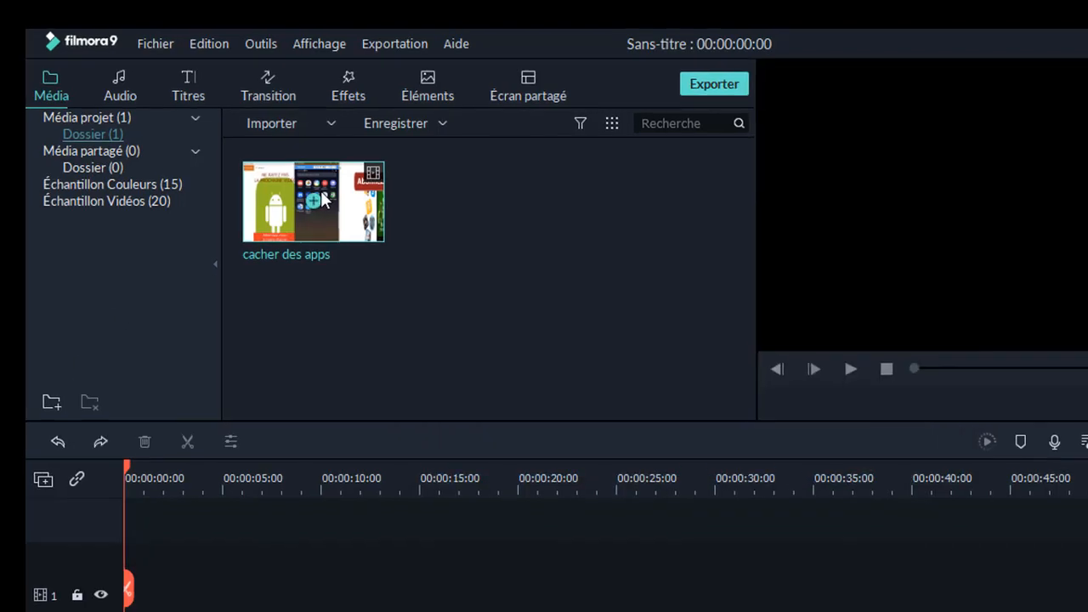
right_click(323, 199)
left_click(363, 232)
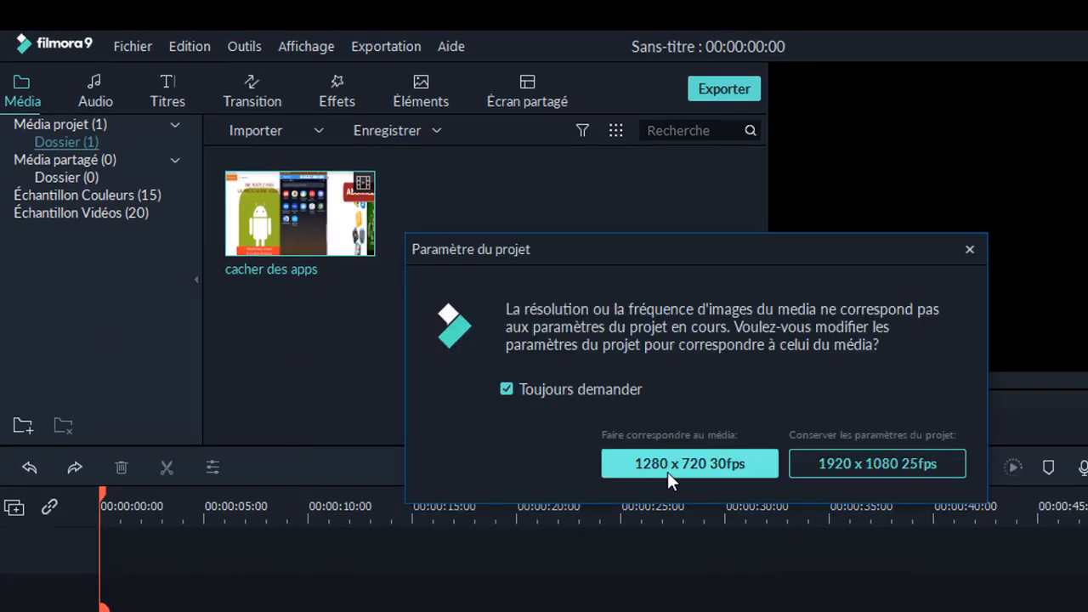
left_click(671, 467)
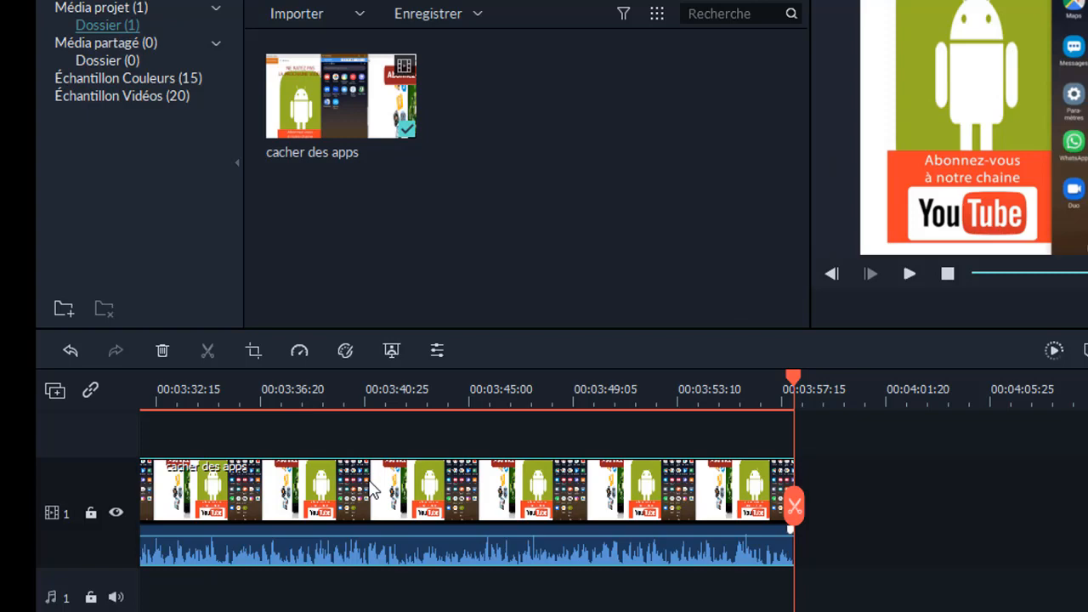
- Lower the audio volume of the "cacher des apps" clip and add a short fade-in and fade-out to its sound
double_click(380, 554)
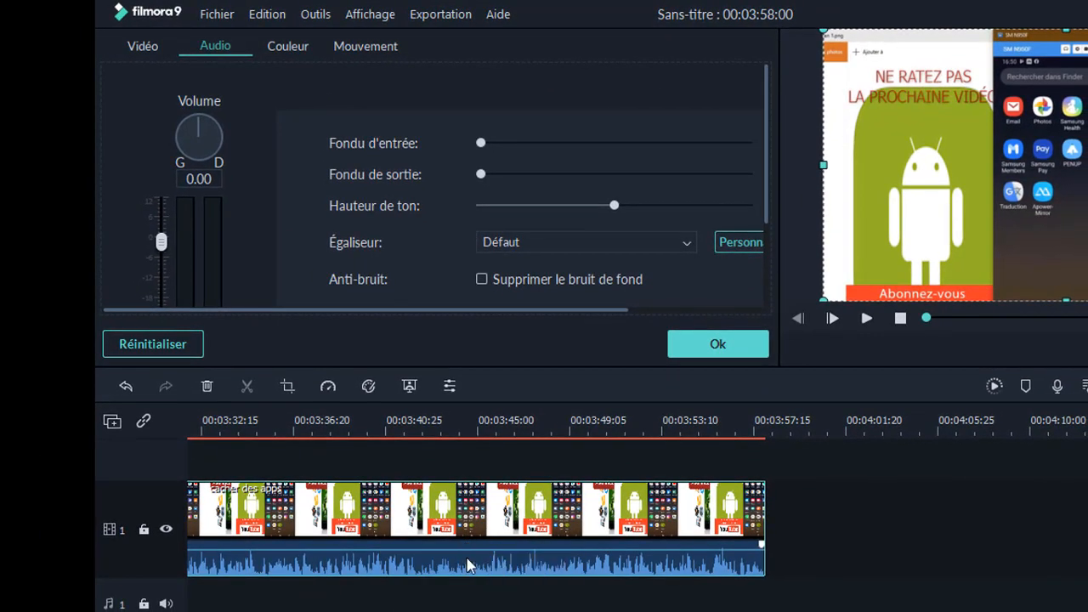
mouse_move(466, 553)
left_mouse_down()
mouse_move(469, 569)
mouse_move(469, 556)
left_mouse_up()
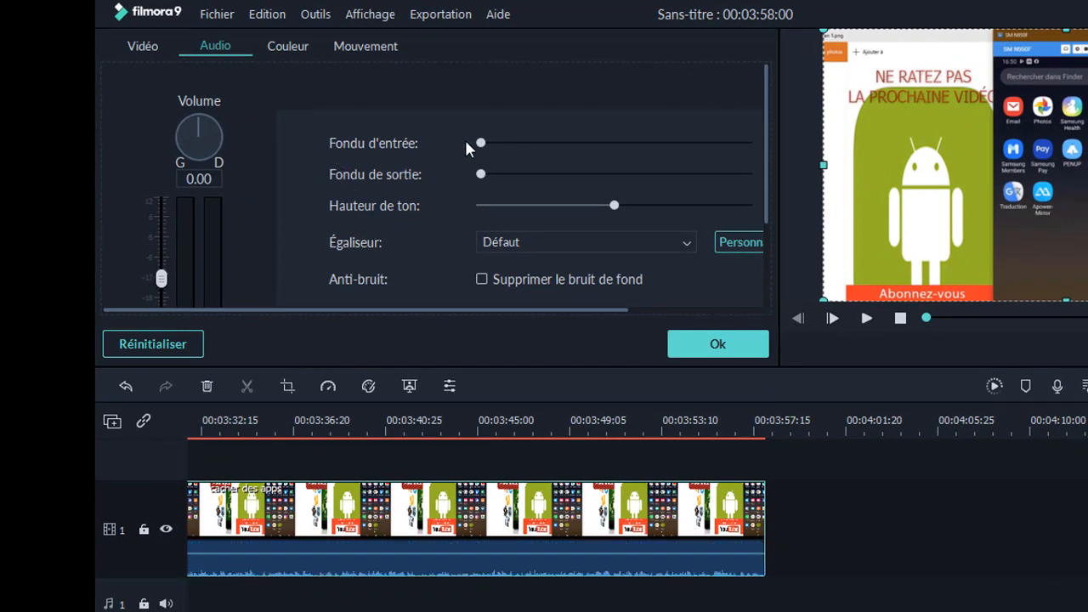
mouse_move(195, 553)
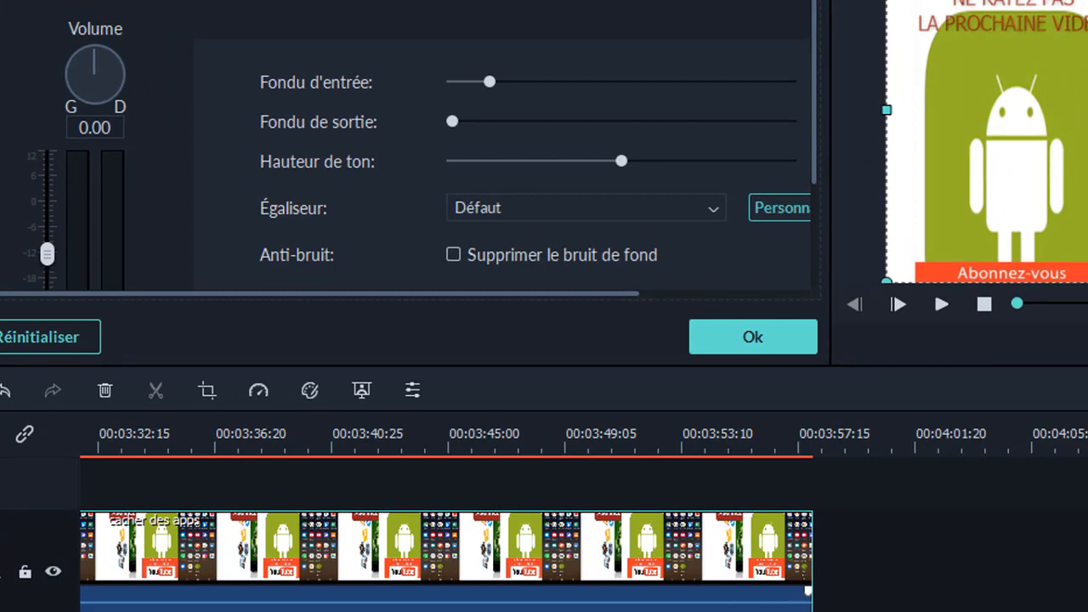
mouse_move(808, 599)
mouse_move(452, 122)
left_mouse_down()
mouse_move(477, 128)
mouse_move(454, 138)
left_mouse_up()
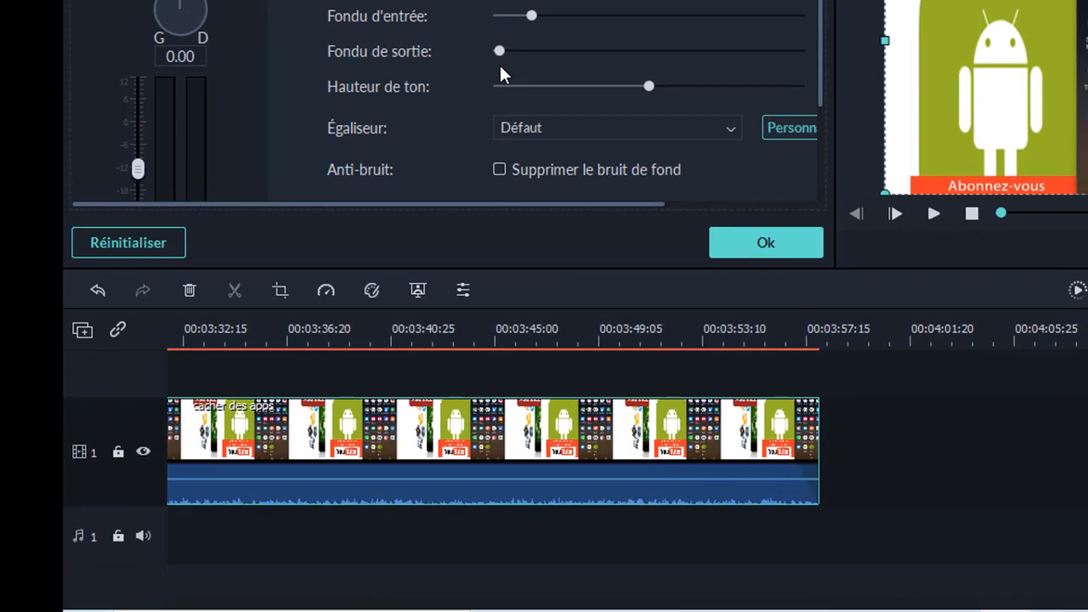
left_click_drag(500, 65, 508, 65)
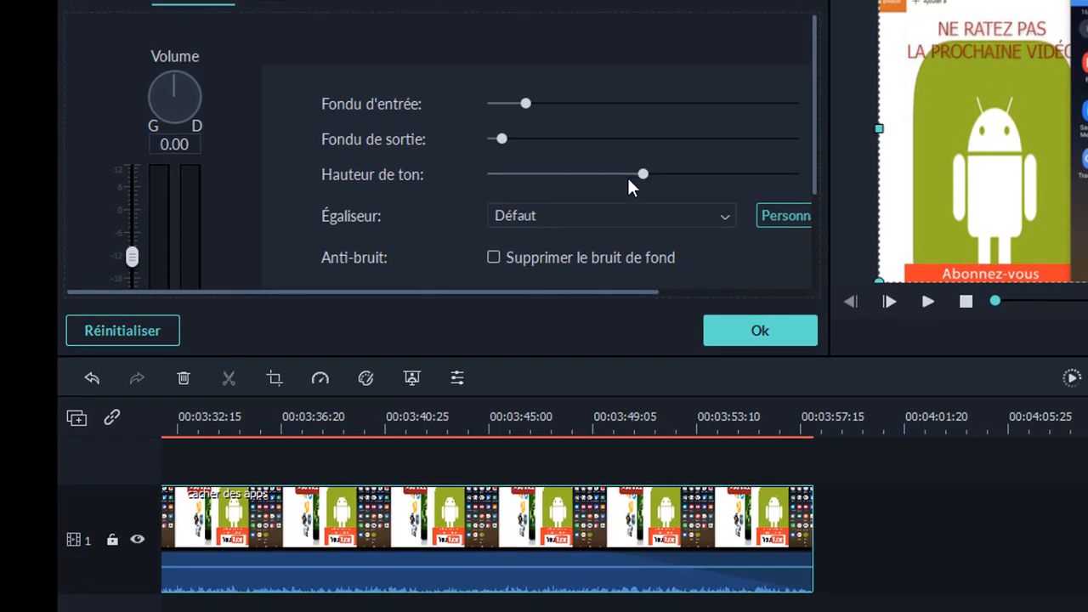
- Raise the clip's audio pitch, bring its volume up to just under 0 dB and apply the audio settings
left_click(726, 218)
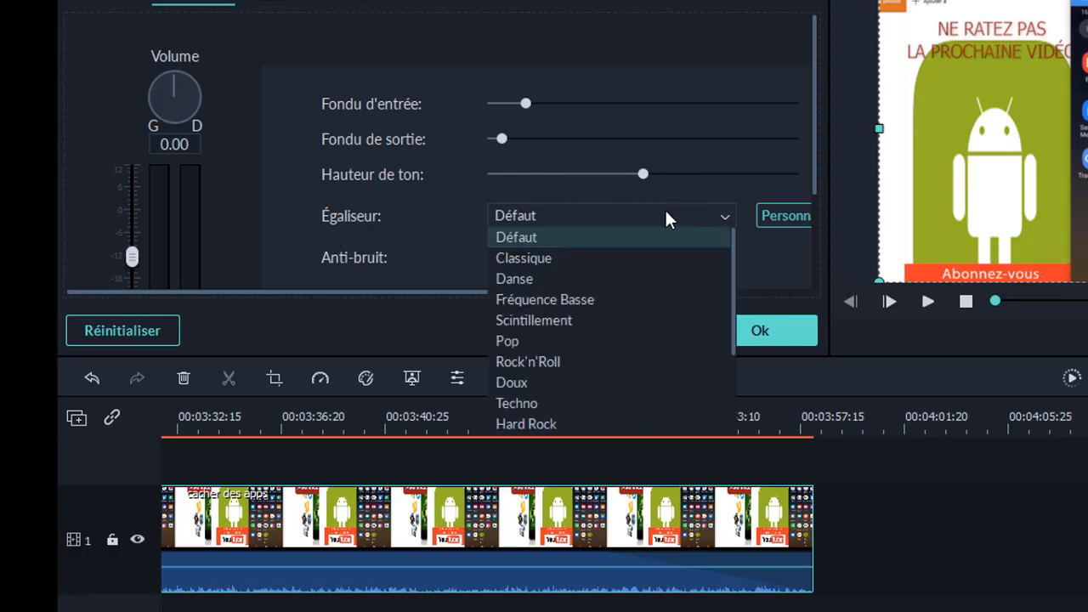
left_click(717, 176)
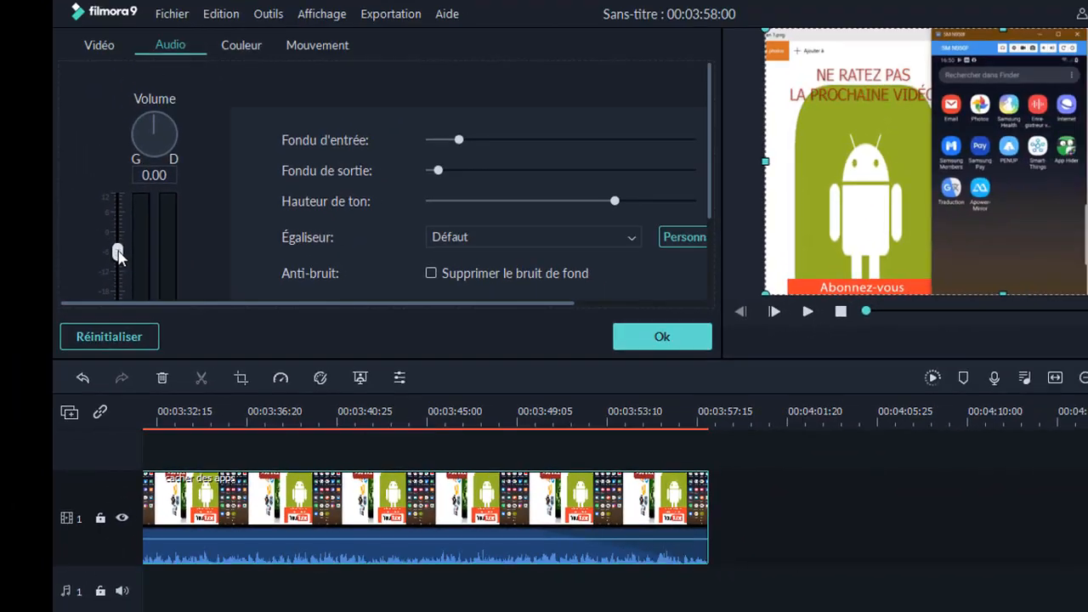
mouse_move(119, 258)
left_mouse_down()
mouse_move(118, 215)
mouse_move(115, 287)
mouse_move(118, 220)
mouse_move(117, 243)
left_mouse_up()
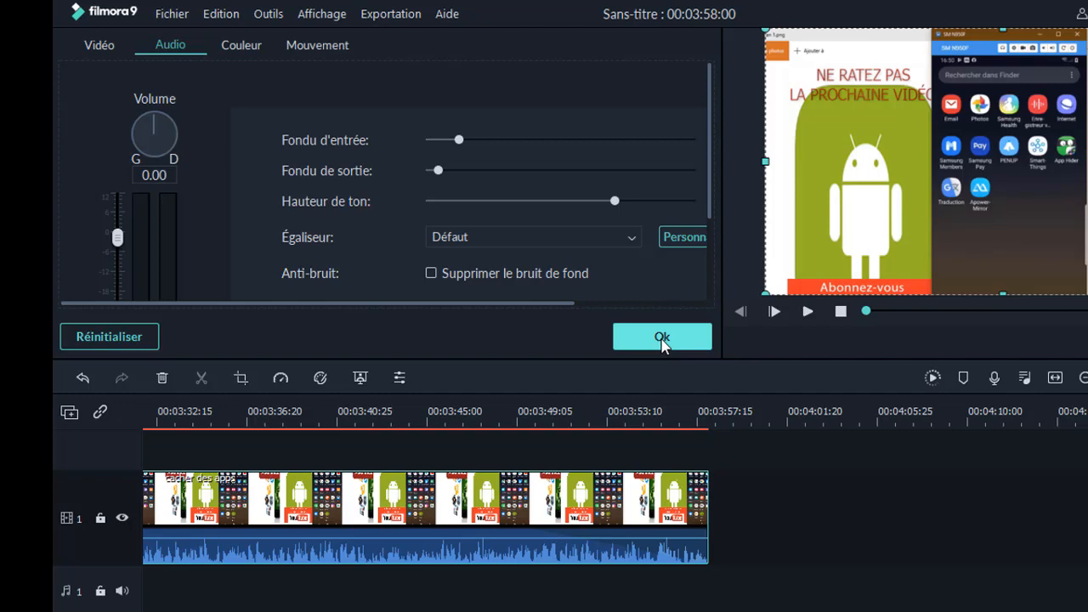
left_click(662, 338)
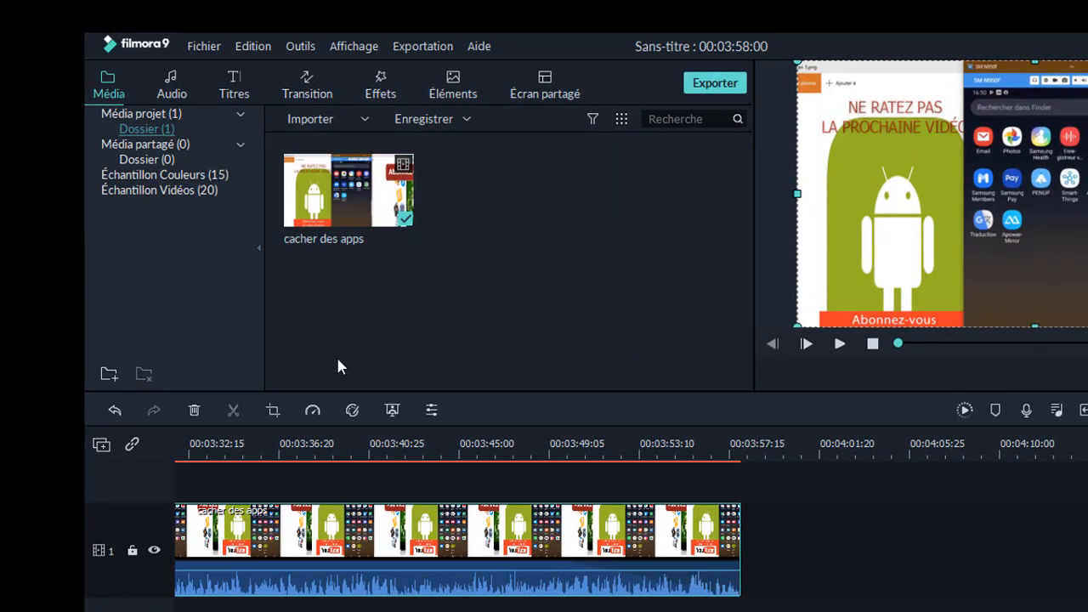
- Import the image "abonnez vous" from the Images folder into the project media
left_click(321, 120)
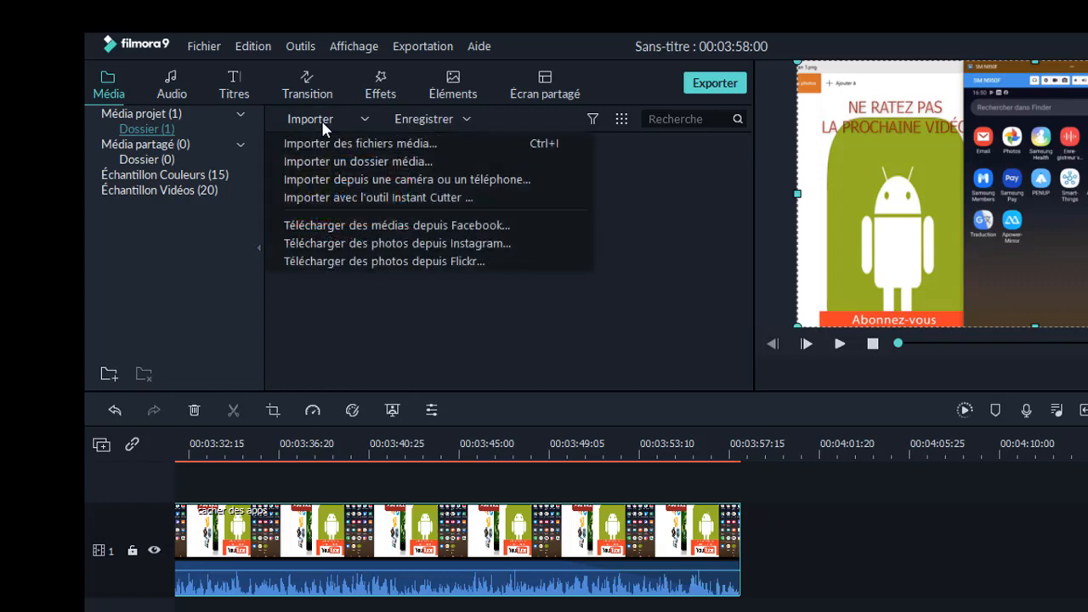
left_click(392, 146)
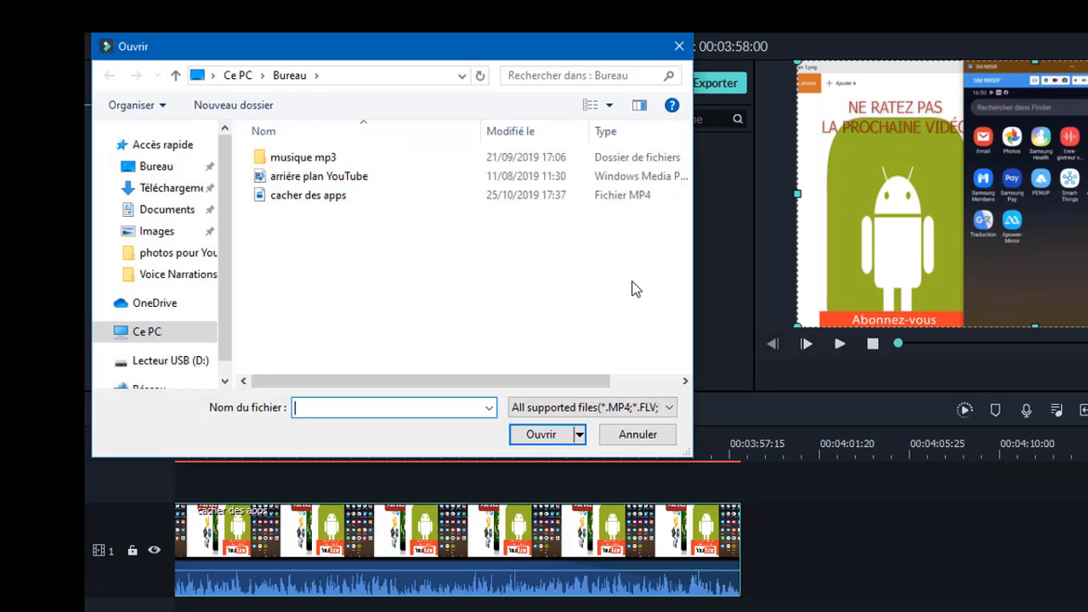
left_click(148, 235)
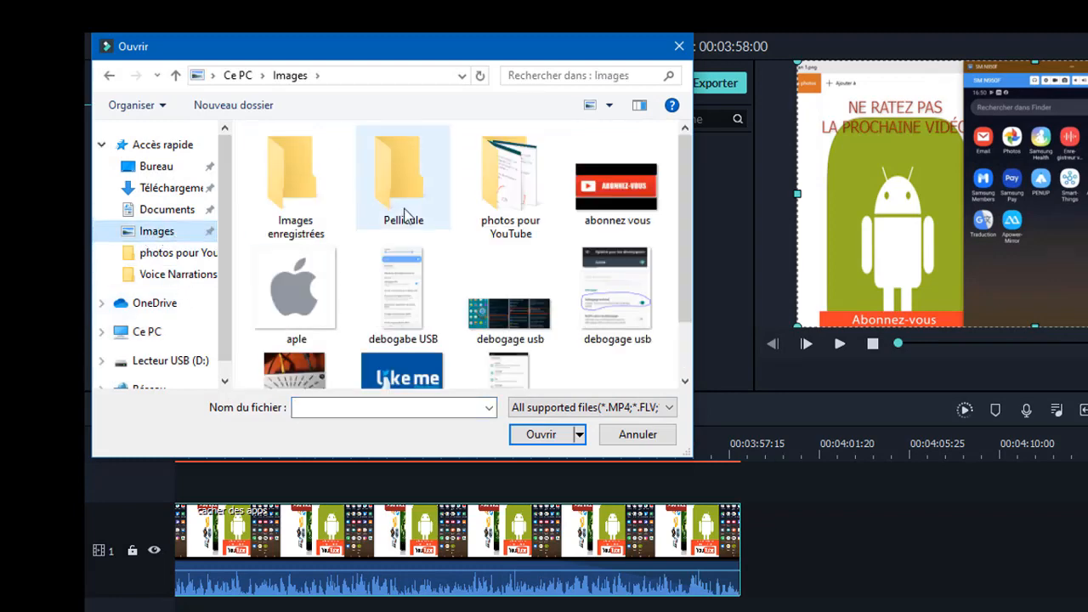
left_click(620, 180)
left_click(540, 435)
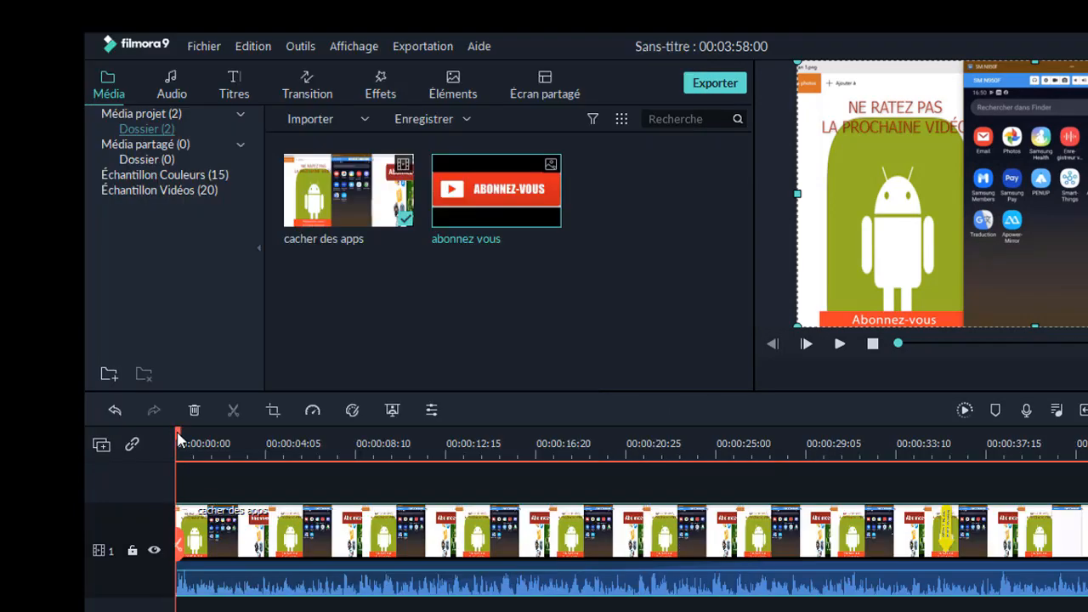
- Place the "abonnez vous" image at the start of video track 2, with the "cacher des apps" clip moved back to 00:00:00:00 beneath it
right_click(487, 198)
left_click(521, 228)
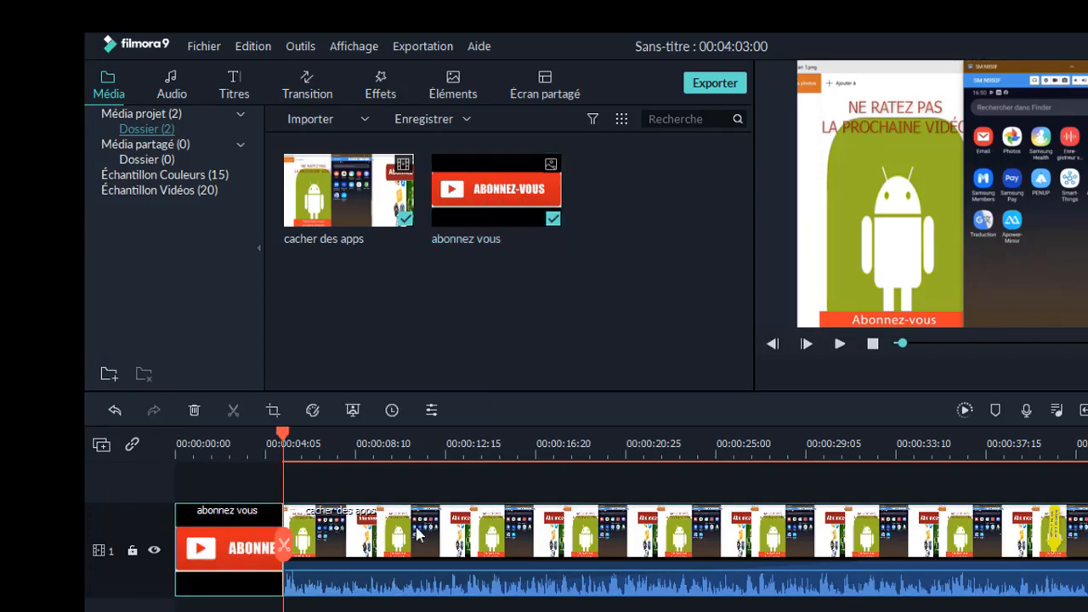
left_click_drag(227, 542, 238, 483)
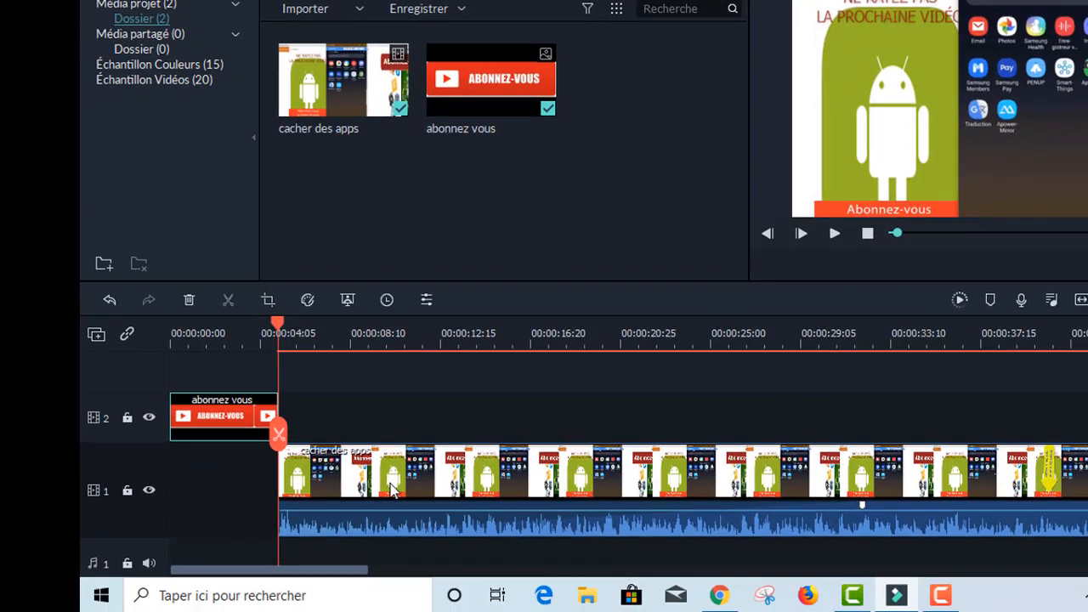
left_click_drag(281, 391, 176, 391)
left_click_drag(642, 601, 528, 601)
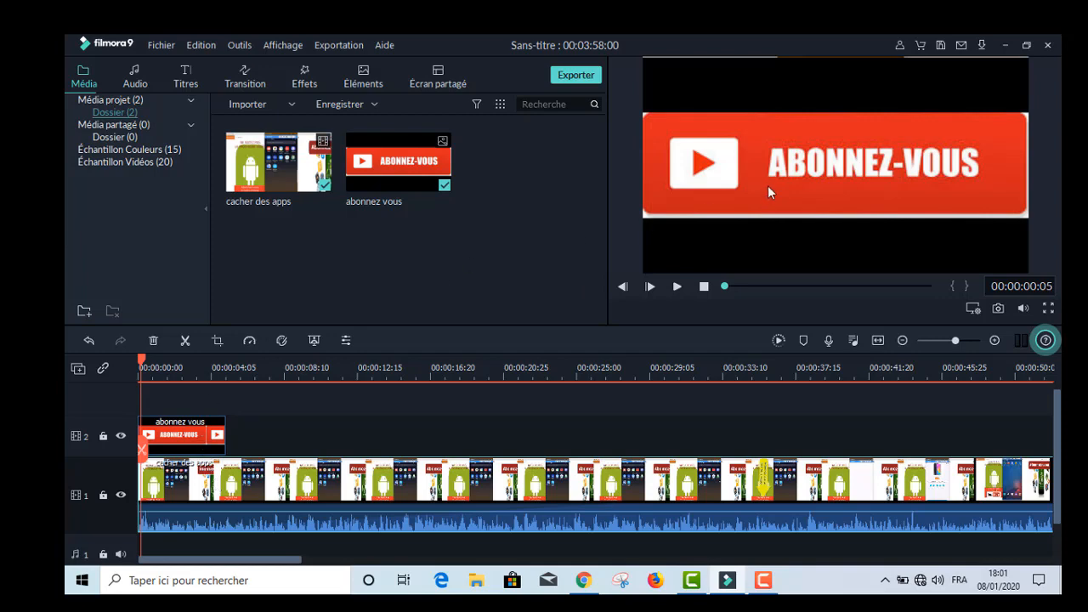
- Shrink the "abonnez vous" overlay to a small banner and position it in the upper-left corner of the video frame
left_click(192, 437)
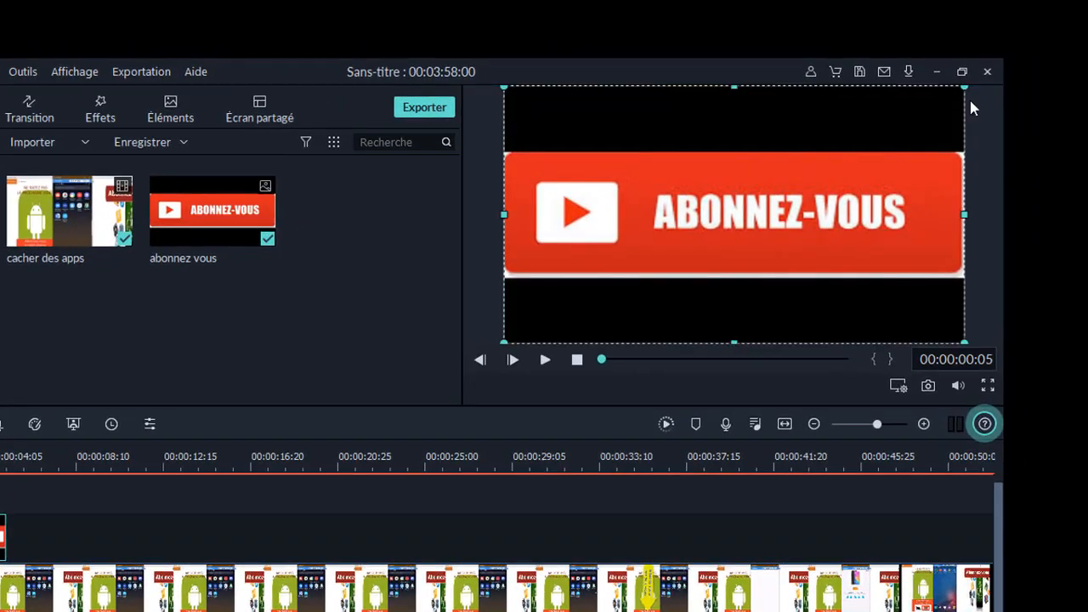
left_click_drag(966, 92, 610, 253)
left_click_drag(597, 296, 586, 136)
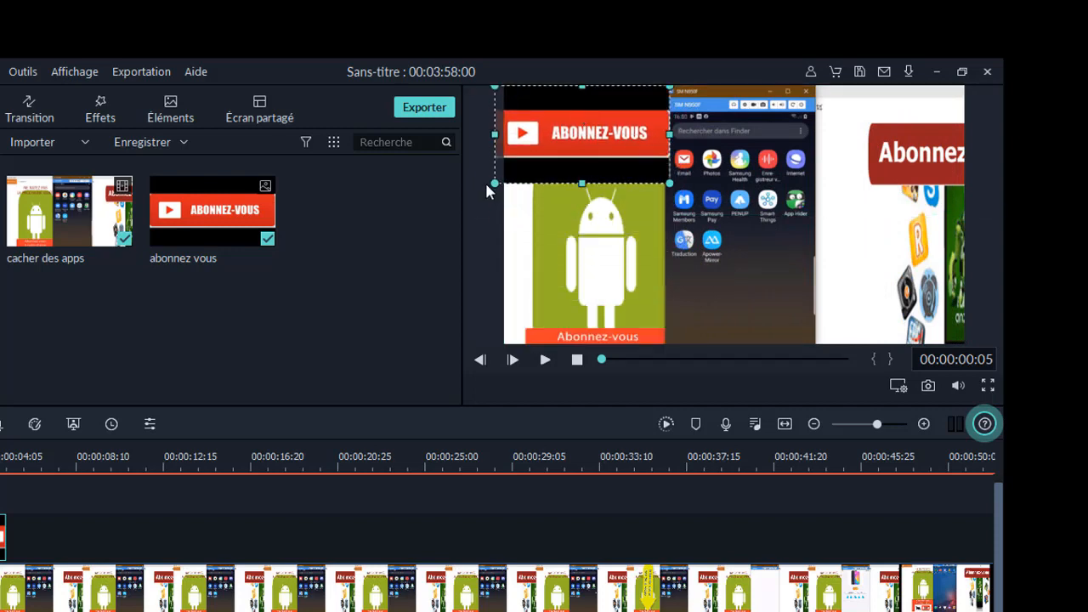
left_click_drag(494, 184, 561, 124)
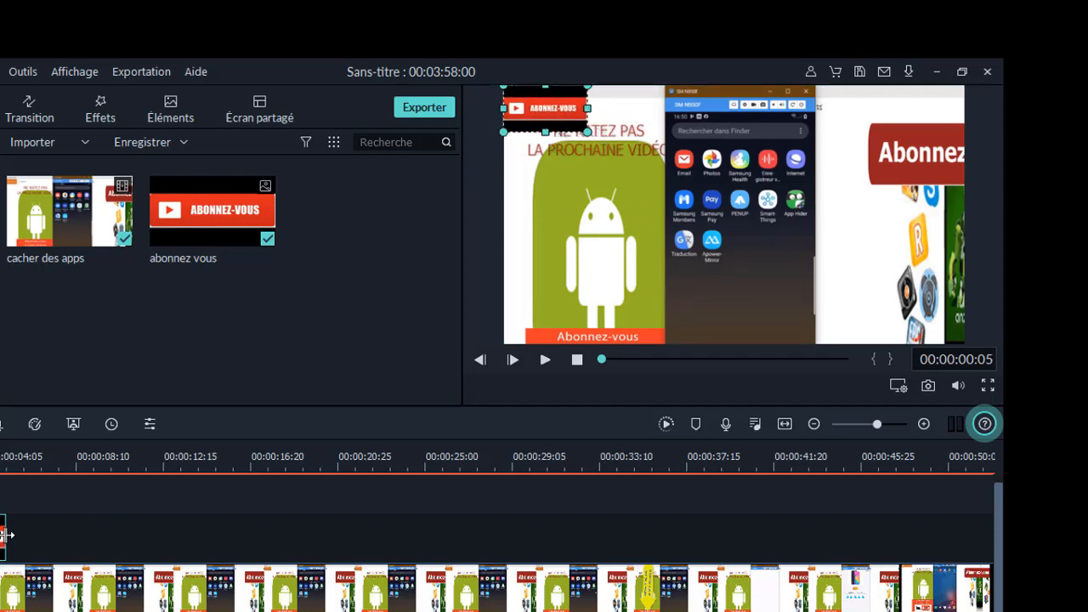
- Extend the "abonnez vous" clip on the timeline to a duration of 00:00:19:10 and return the playhead to the start
left_click_drag(5, 535, 313, 541)
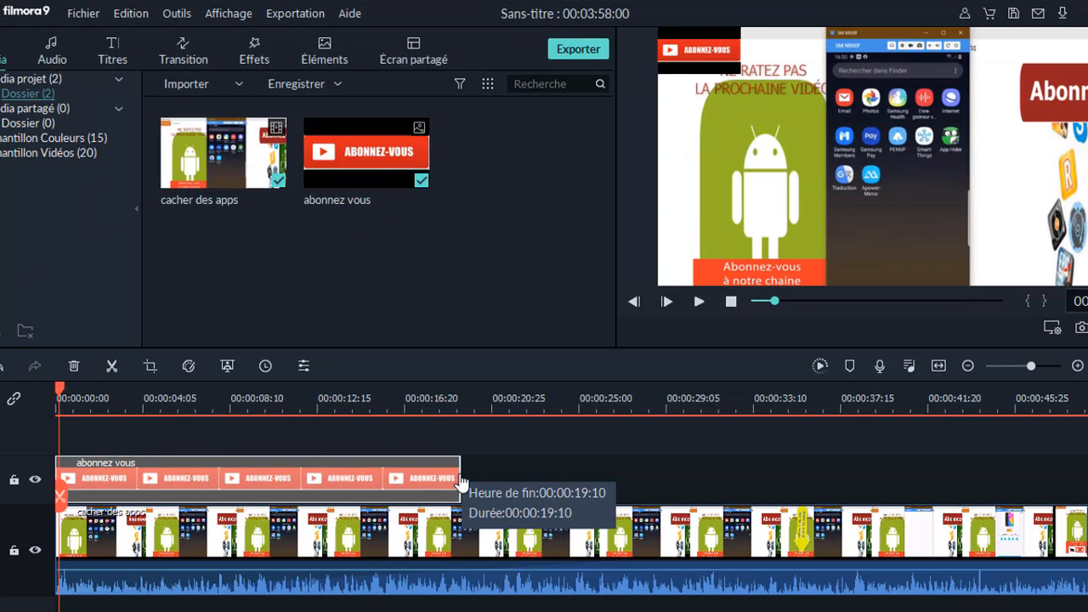
left_click_drag(460, 484, 460, 484)
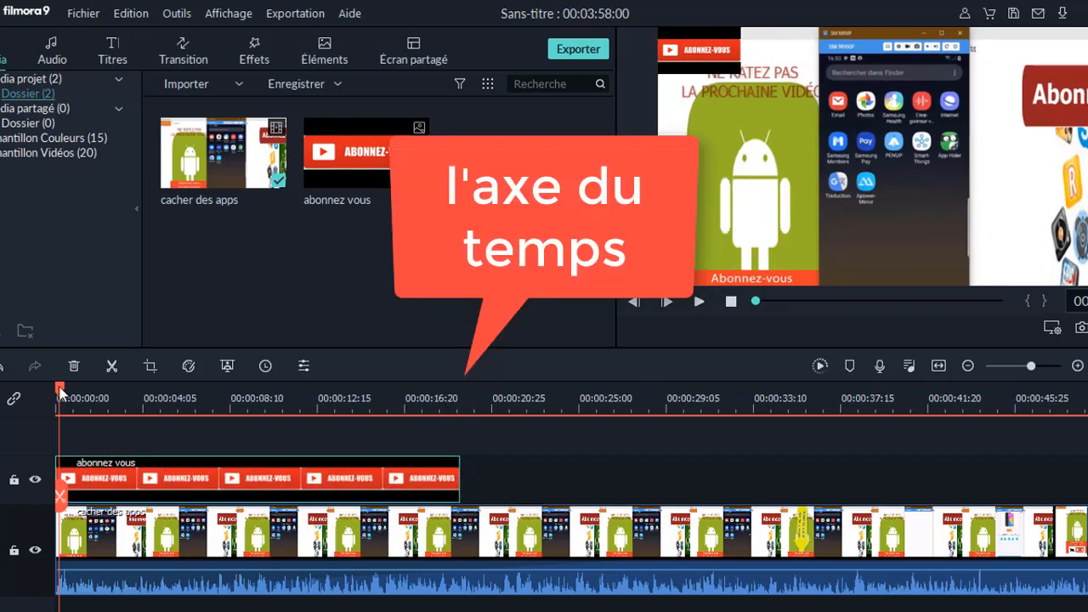
mouse_move(61, 393)
left_mouse_down()
mouse_move(91, 392)
mouse_move(60, 392)
left_mouse_up()
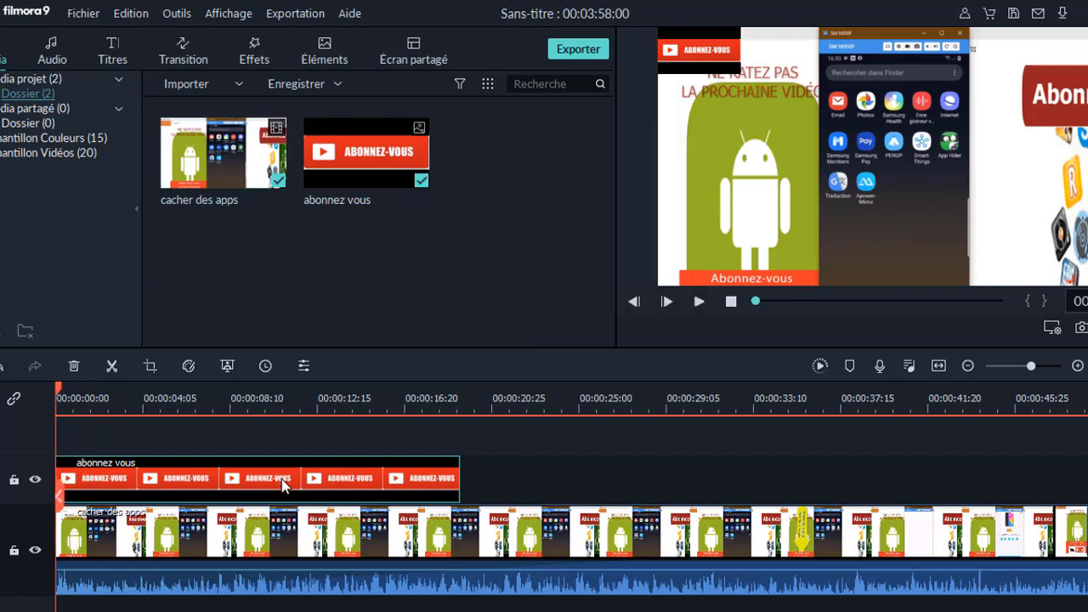
- Delete the "abonnez vous" clip from the timeline and undo the deletion
left_click(75, 367)
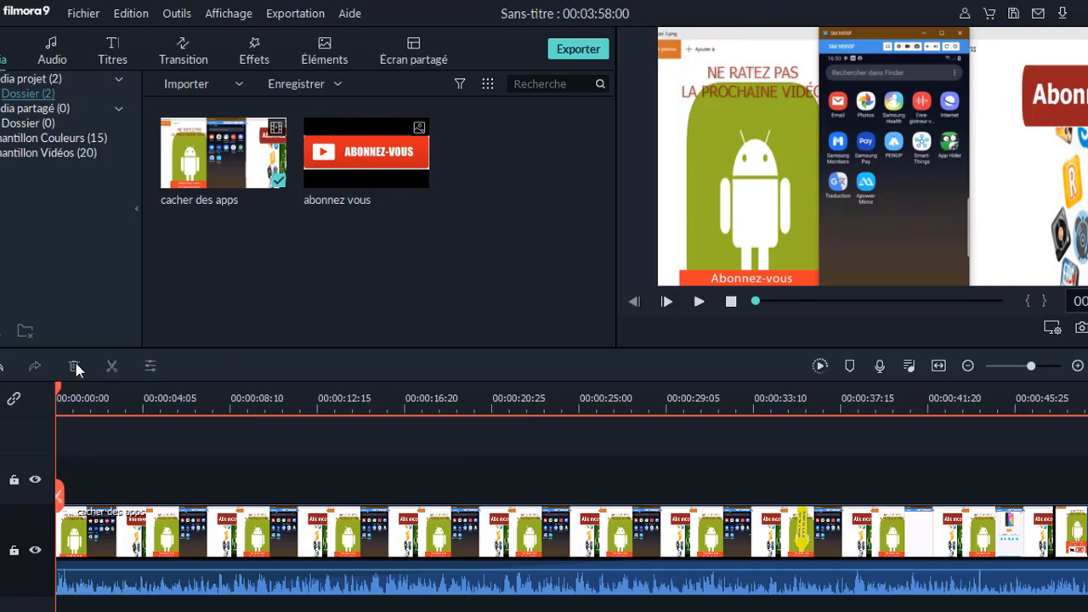
left_click(1, 367)
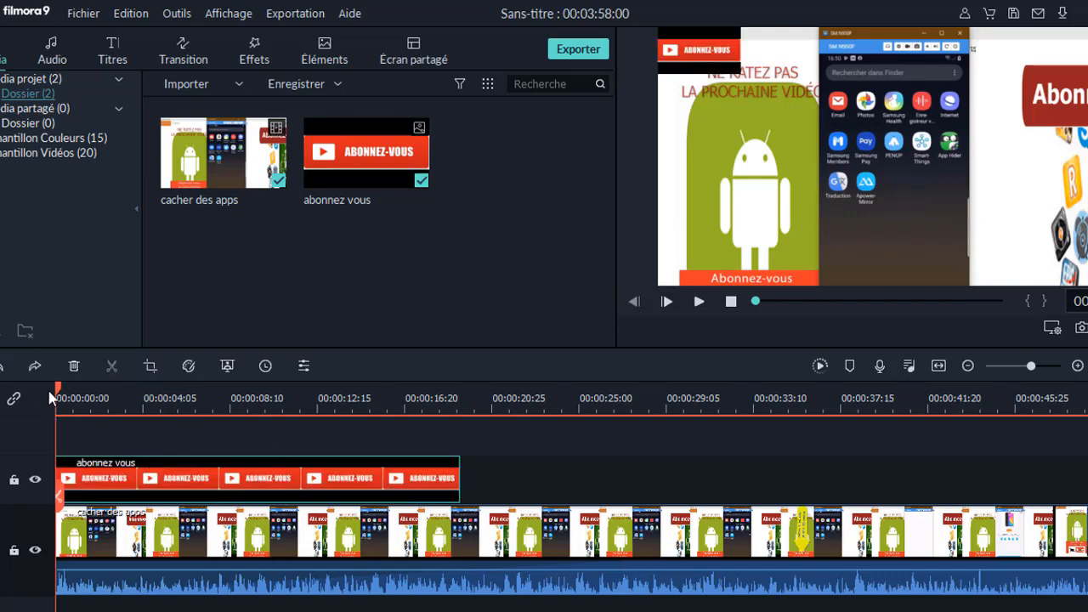
- Split the "abonnez vous" clip on track 2 at about 7 seconds
left_click_drag(59, 391, 207, 396)
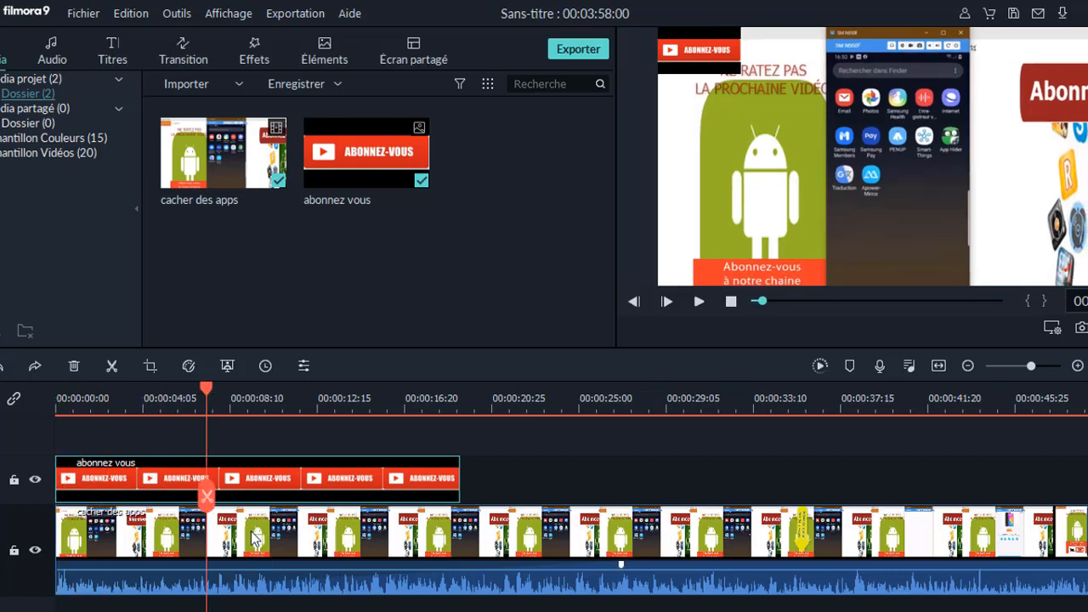
left_click(113, 366)
mouse_move(277, 479)
left_mouse_down()
mouse_move(486, 479)
mouse_move(276, 479)
left_mouse_up()
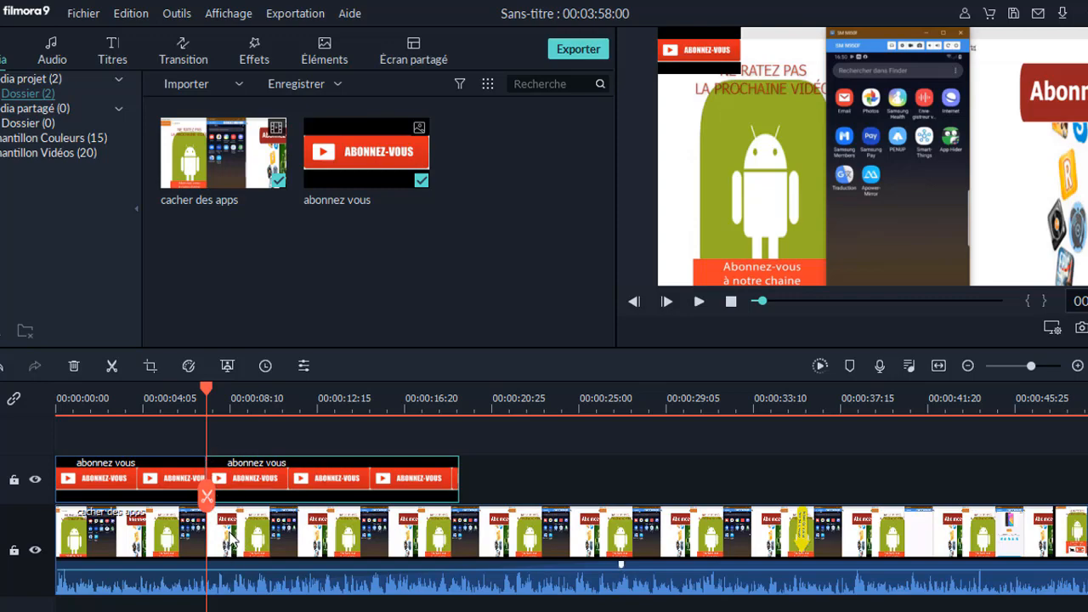
- Split the "cacher des apps" clip on track 1 at about 7 seconds, then lock and unlock that track
left_click(235, 542)
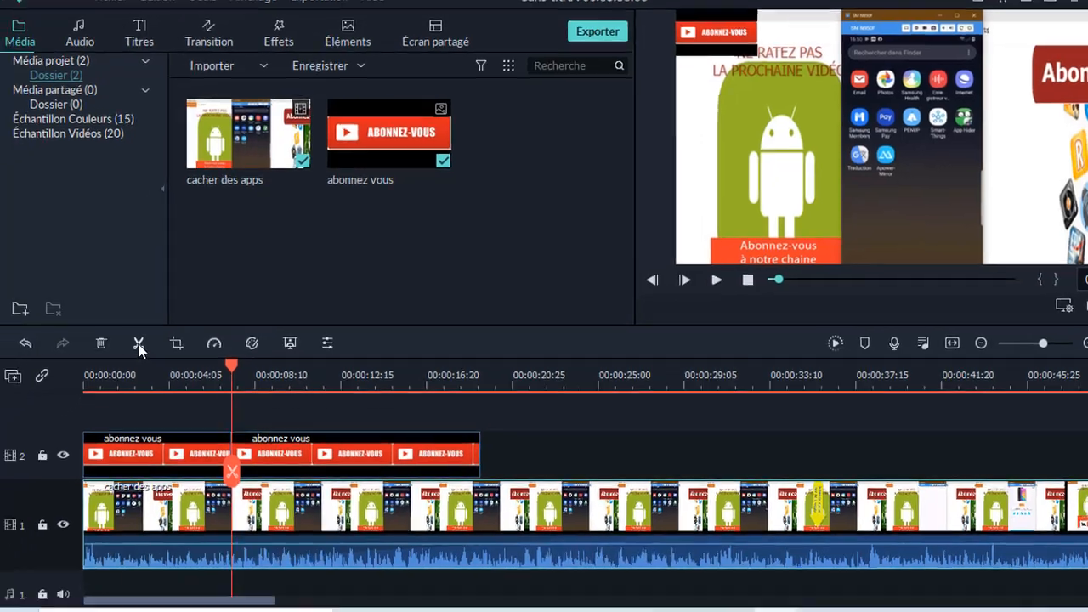
left_click(112, 367)
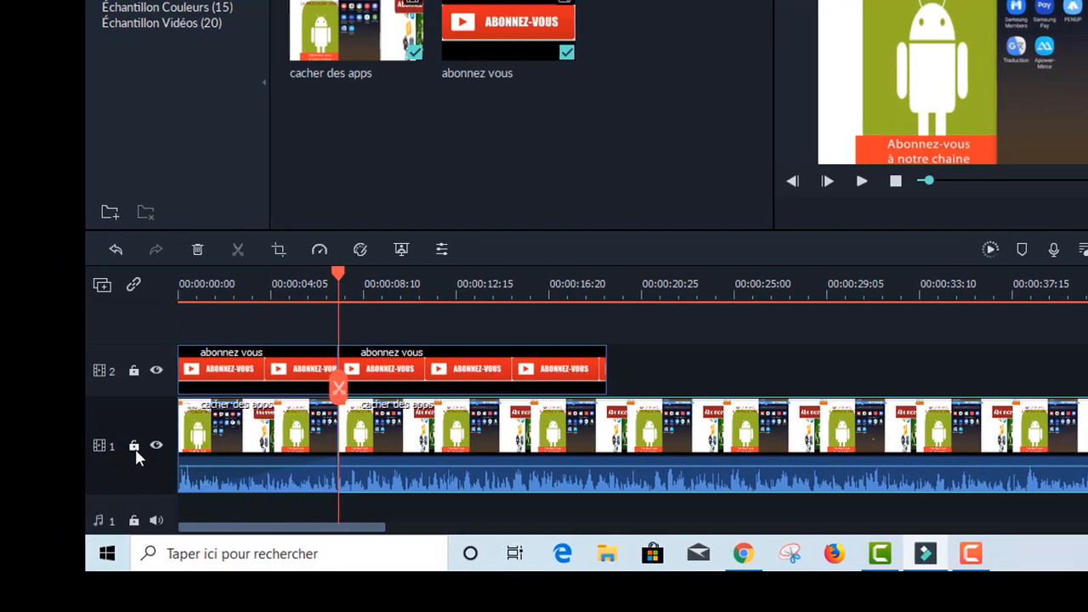
left_click(146, 448)
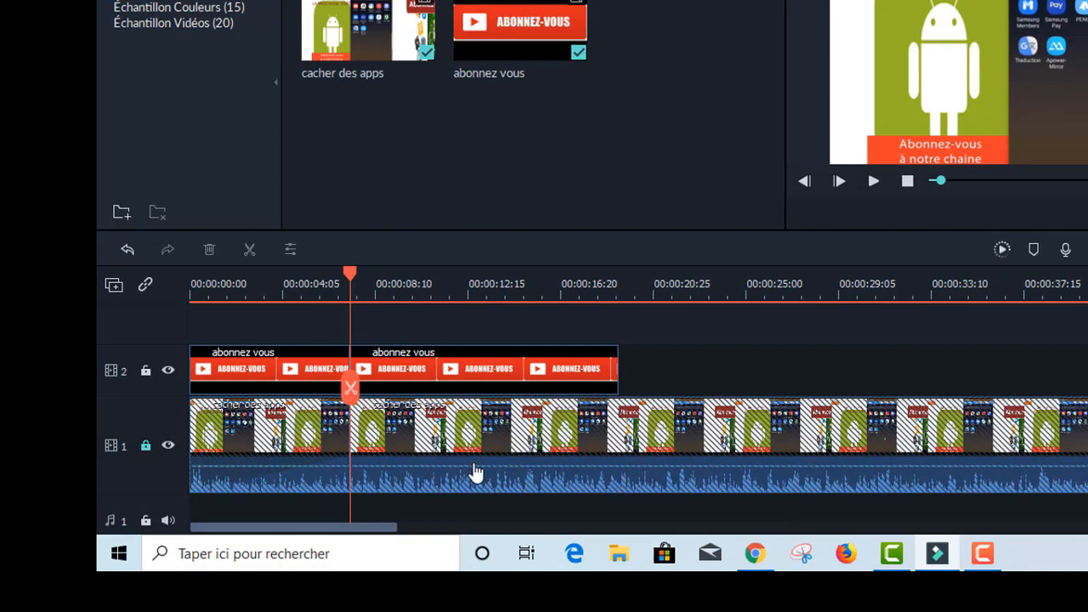
left_click(146, 448)
- Detach the audio from the first "cacher des apps" segment and ripple-delete the detached audio clip
right_click(448, 430)
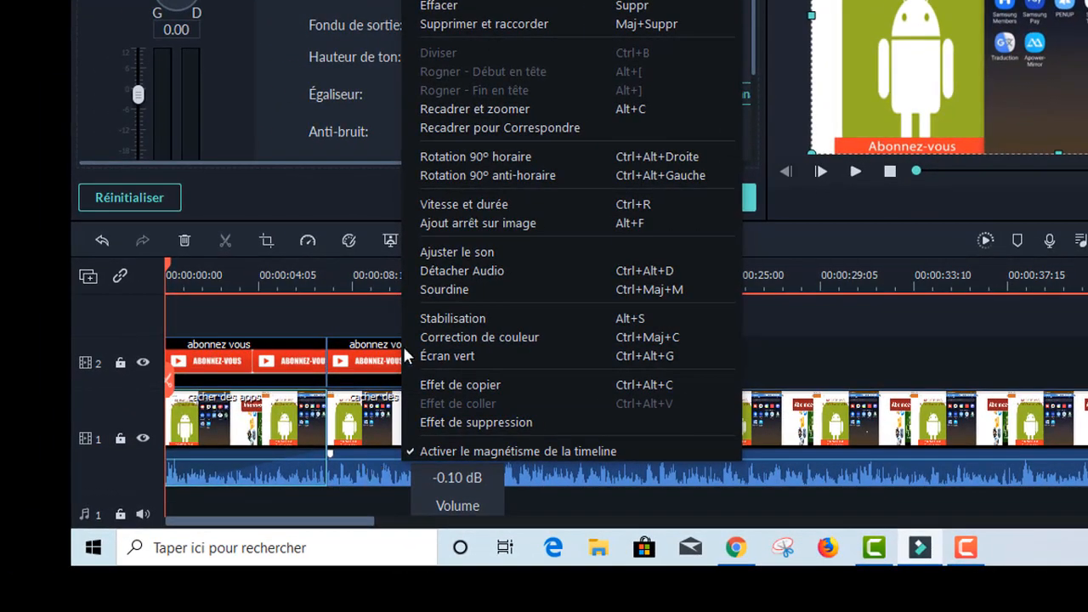
left_click(459, 270)
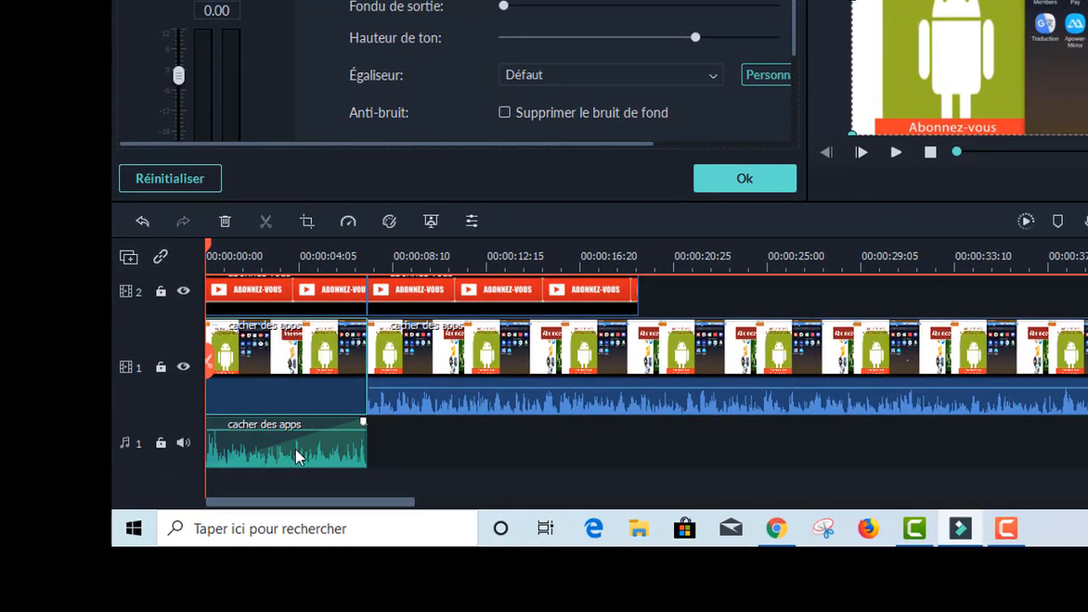
right_click(295, 458)
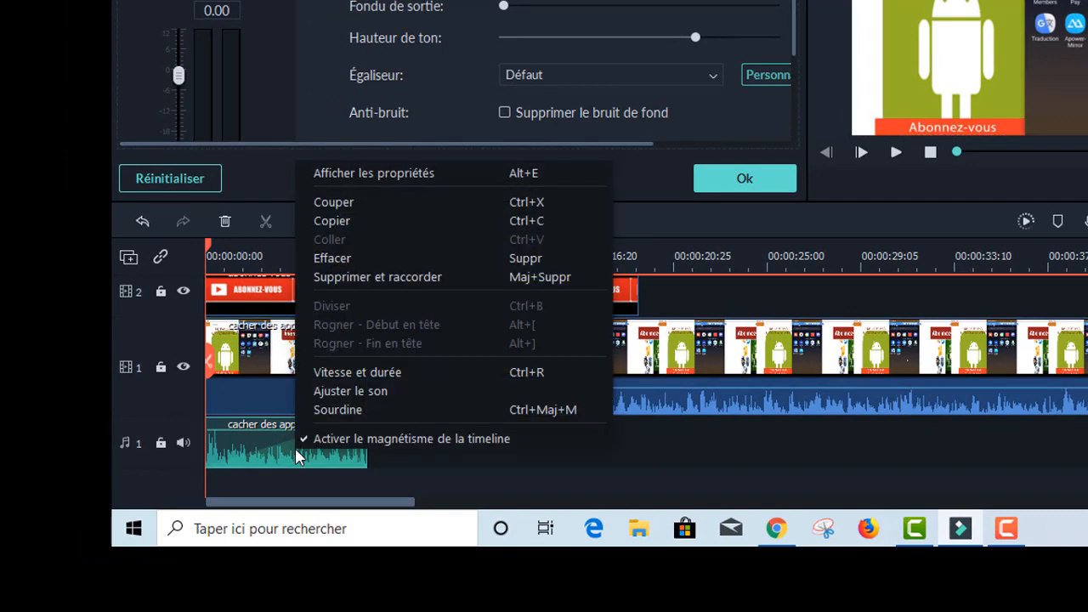
left_click(366, 276)
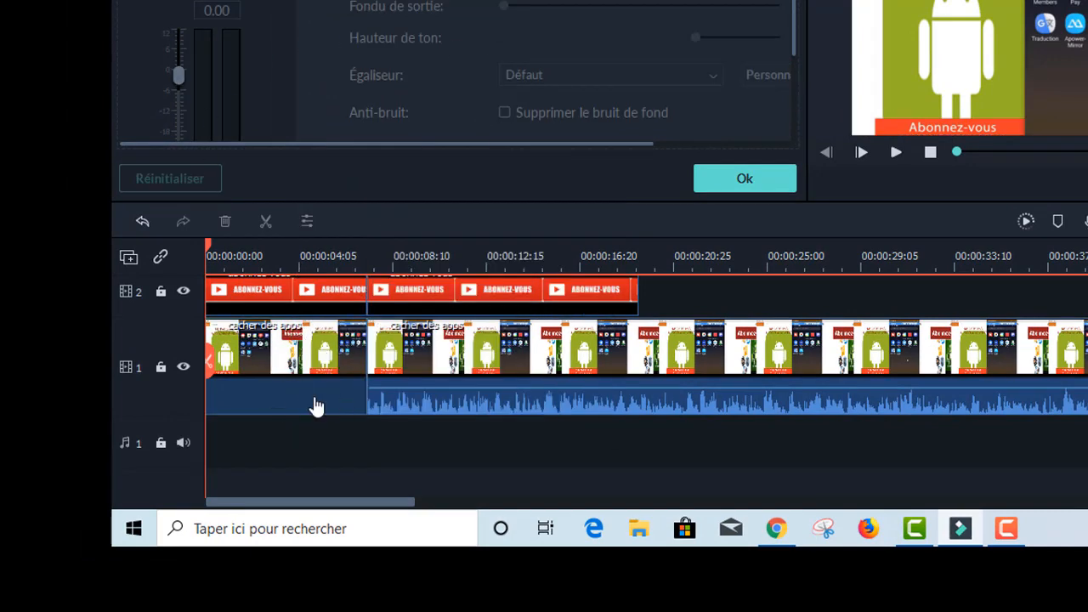
- Detach the audio from the second "cacher des apps" segment and ripple-delete it from the timeline
left_click(549, 412)
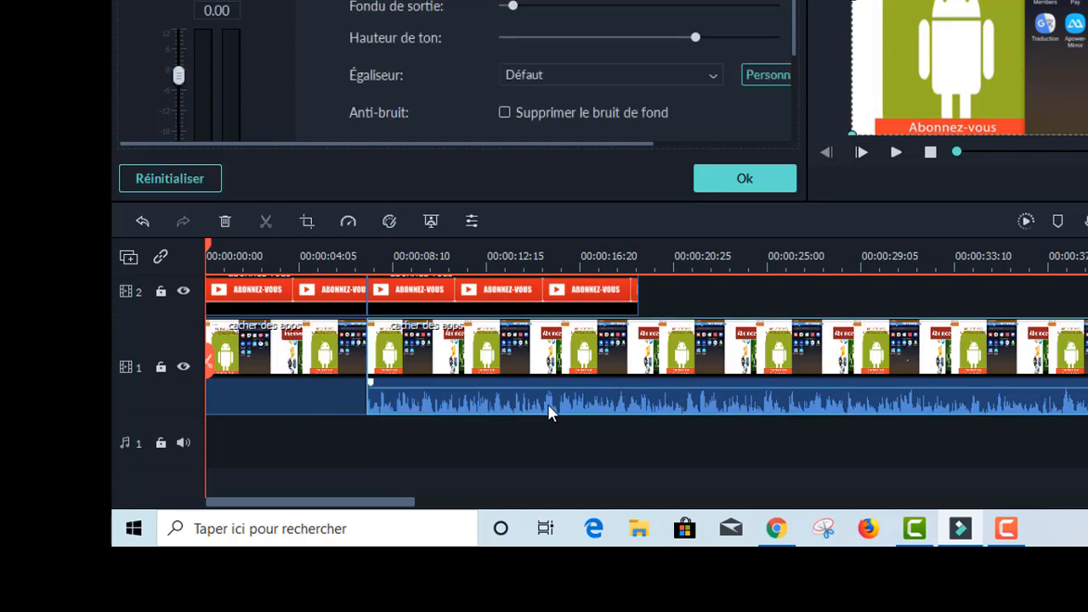
right_click(549, 412)
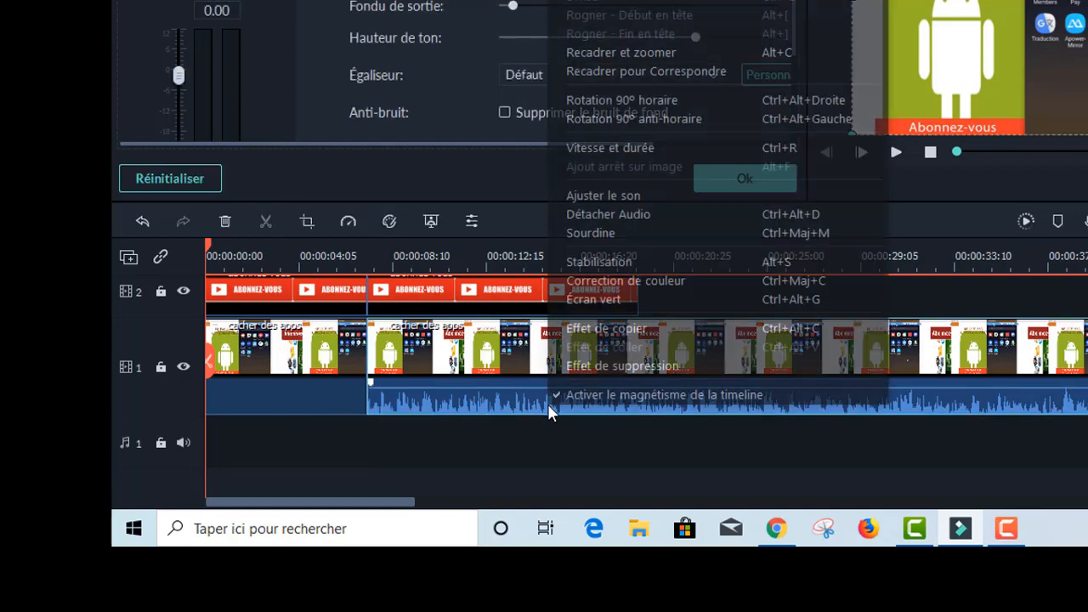
left_click(603, 216)
left_click_drag(658, 442, 650, 482)
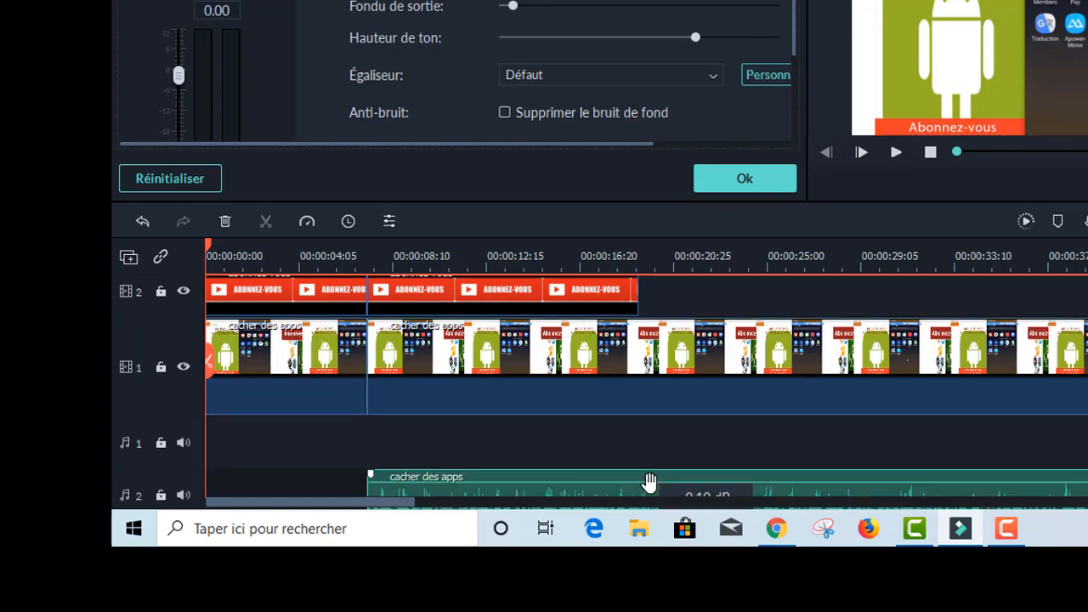
right_click(614, 498)
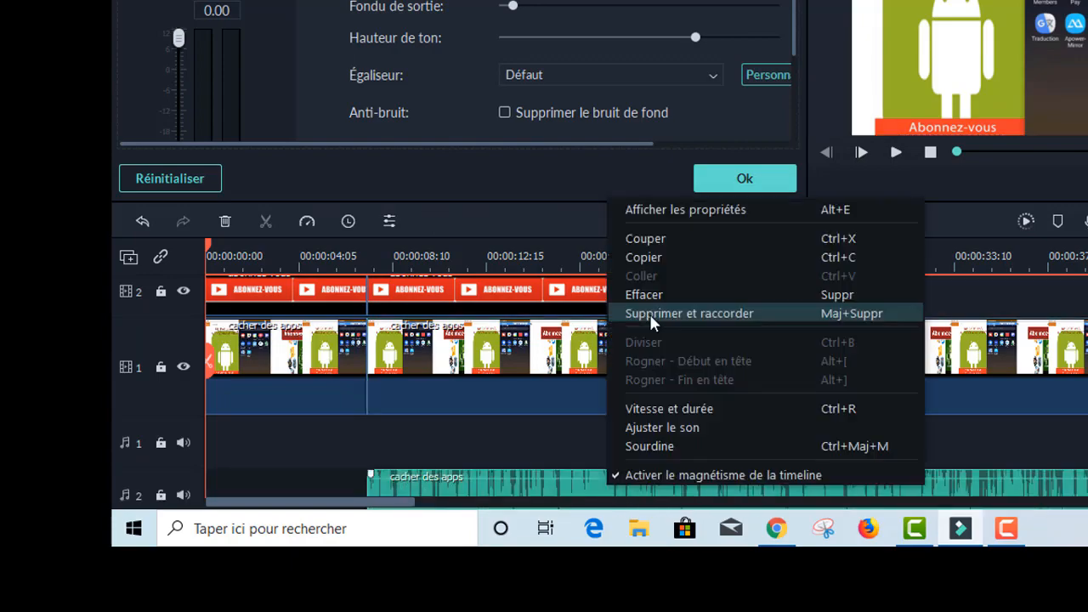
left_click(650, 313)
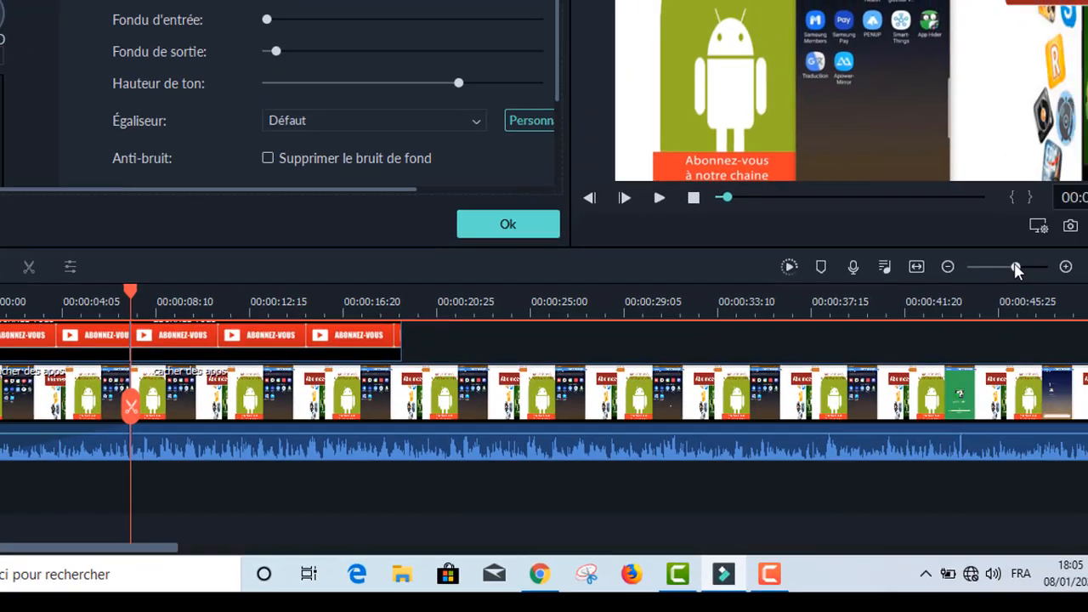
- Split the "cacher des apps" clip on track 1 at about 36 seconds and again at about 56 seconds
left_click_drag(1016, 267, 995, 266)
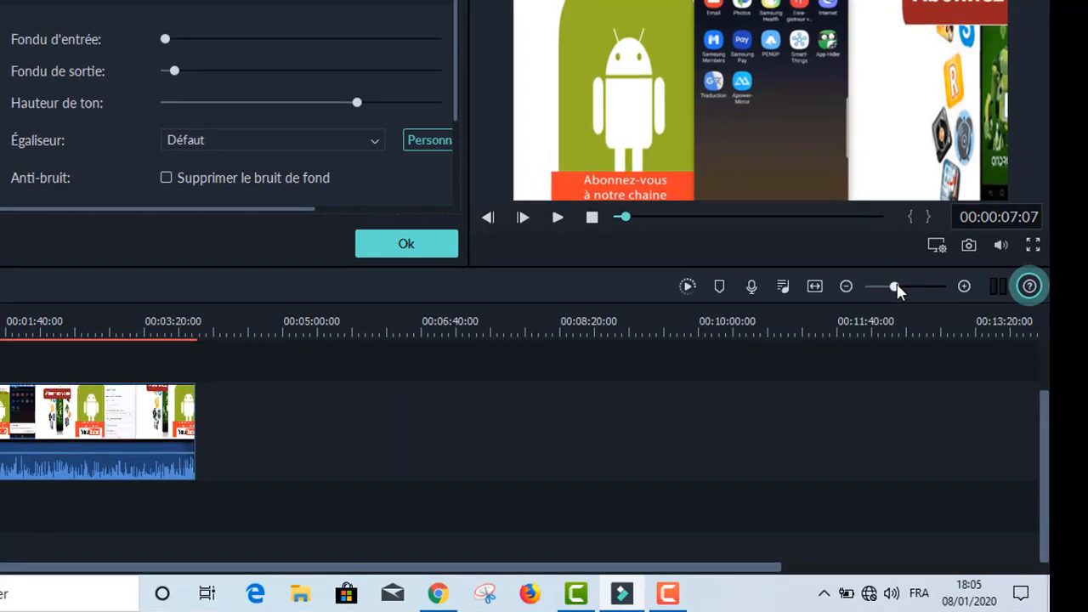
left_click_drag(898, 289, 908, 289)
left_click(51, 296)
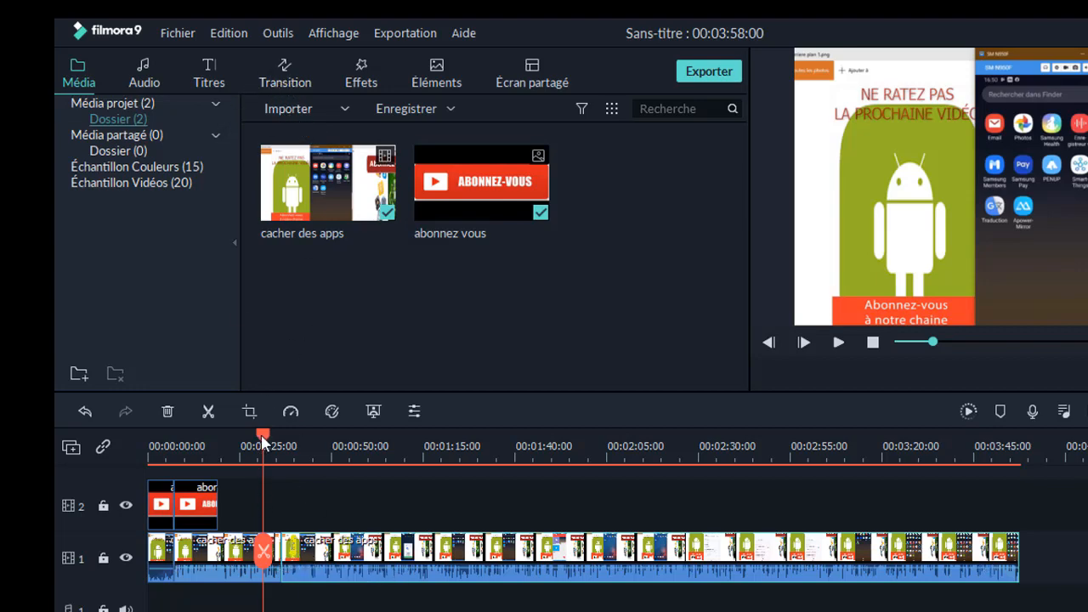
left_click_drag(263, 441, 354, 450)
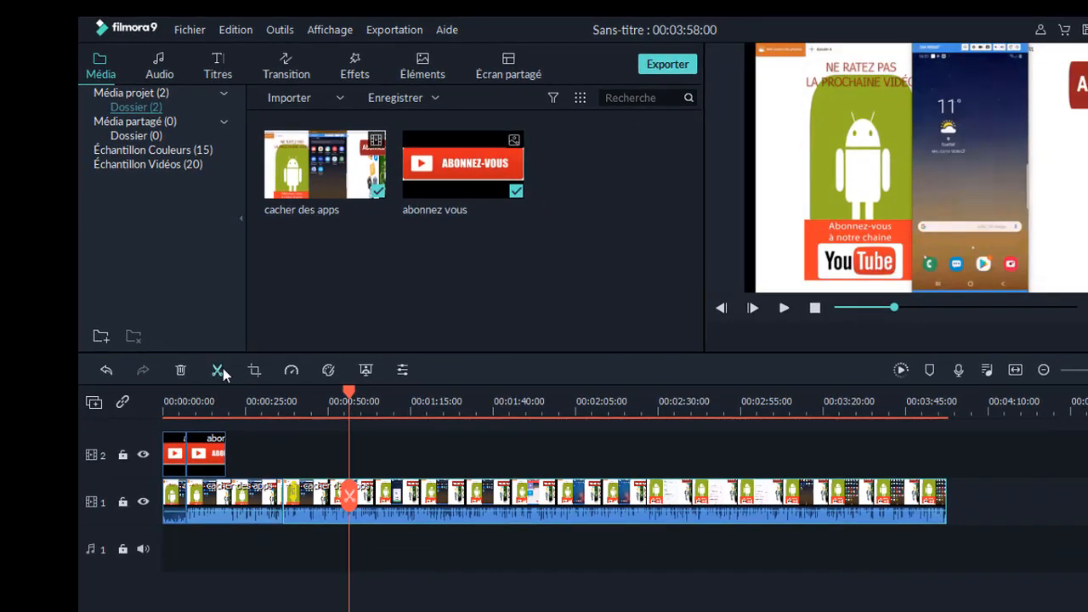
left_click(221, 373)
- Apply a random transition to the last "cacher des apps" segment on track 1
mouse_move(460, 498)
left_mouse_down()
mouse_move(516, 499)
mouse_move(457, 495)
left_mouse_up()
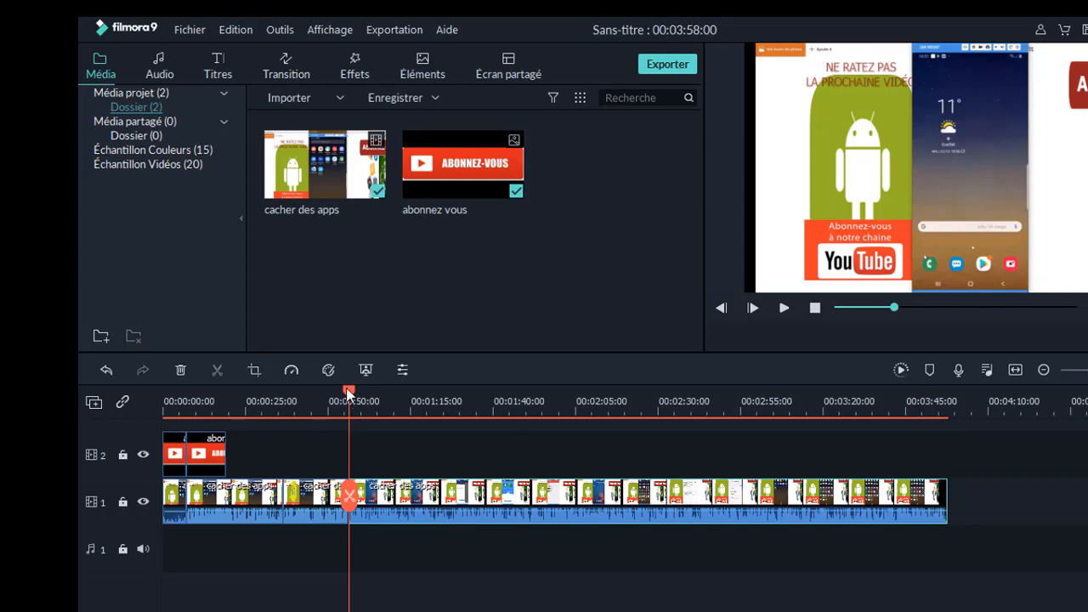
left_click(280, 77)
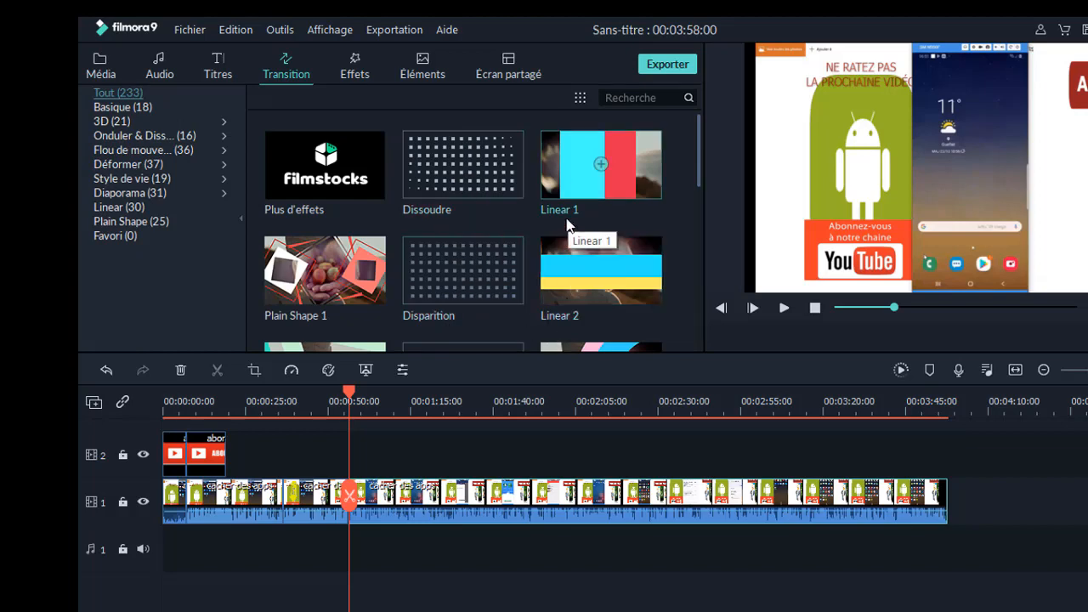
scroll(364, 258, "down", 3)
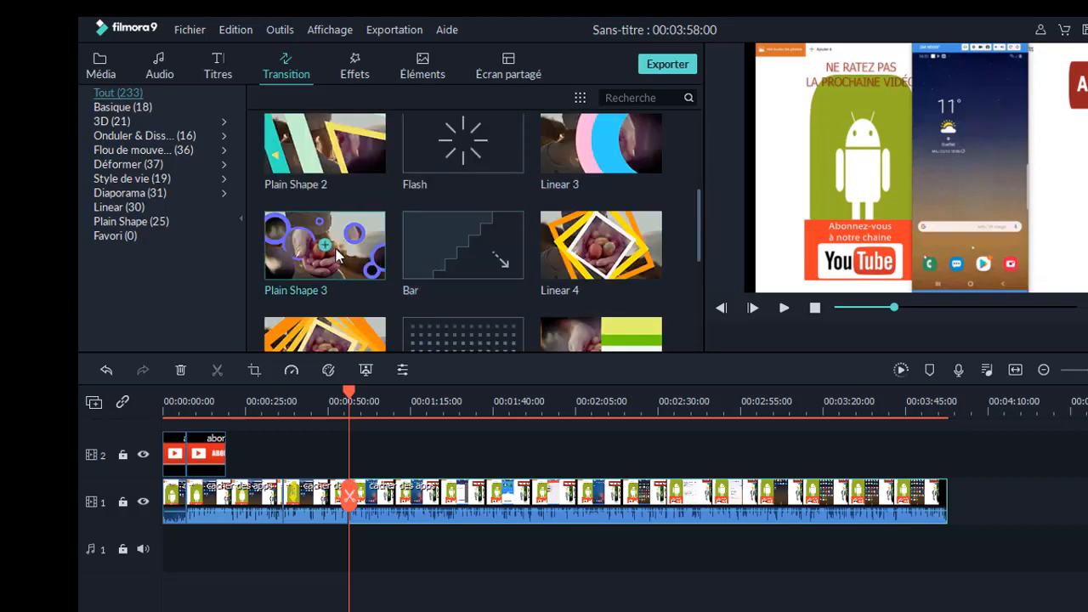
right_click(336, 255)
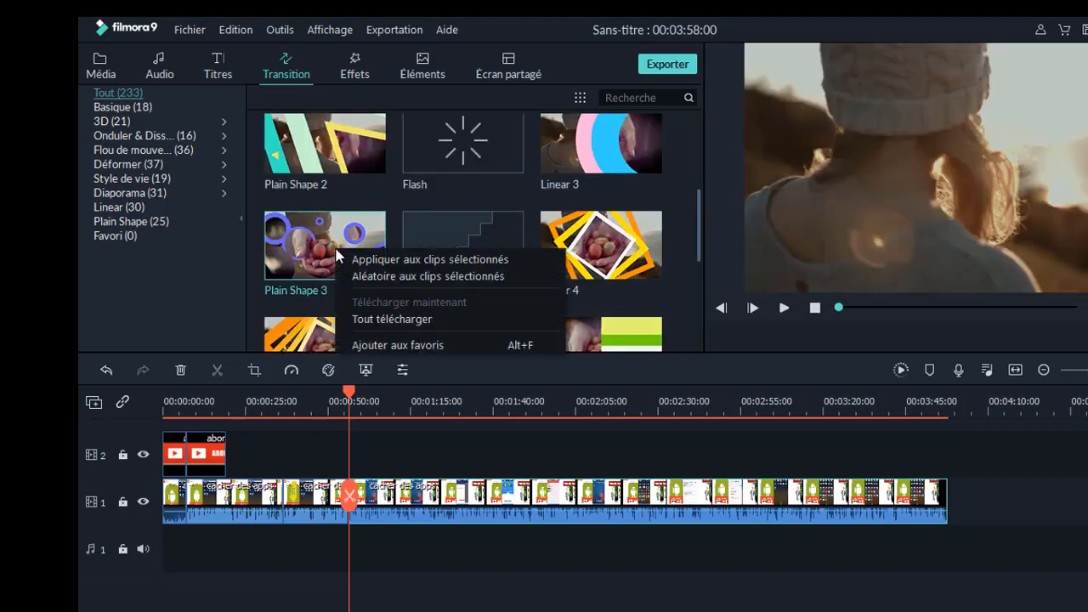
left_click(419, 276)
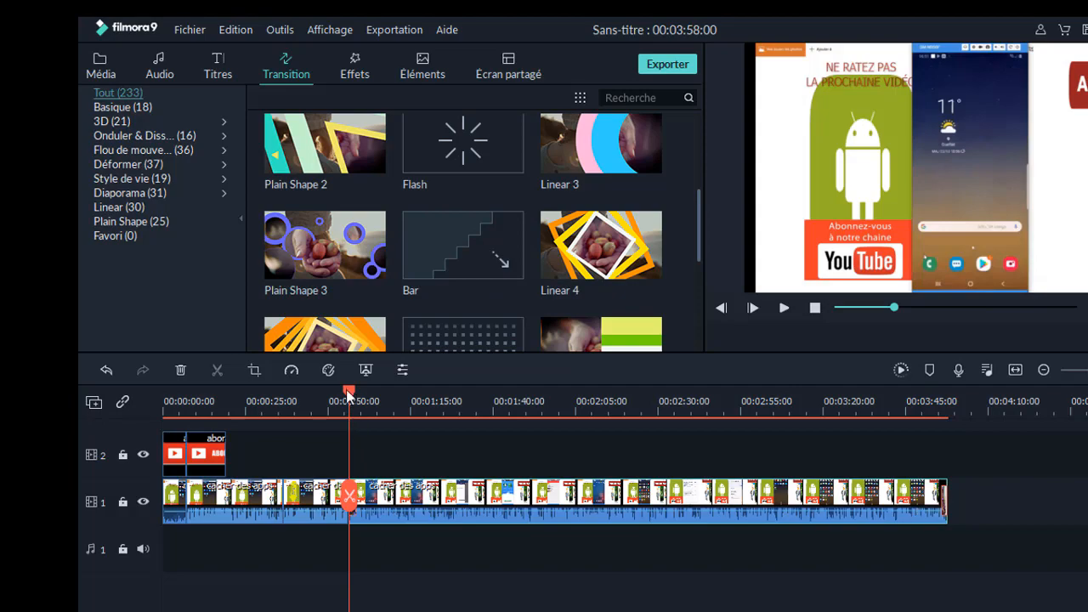
- Play back the transition at the cut at about 56 seconds and pause the preview just past it
left_click_drag(349, 396, 323, 396)
left_click(783, 309)
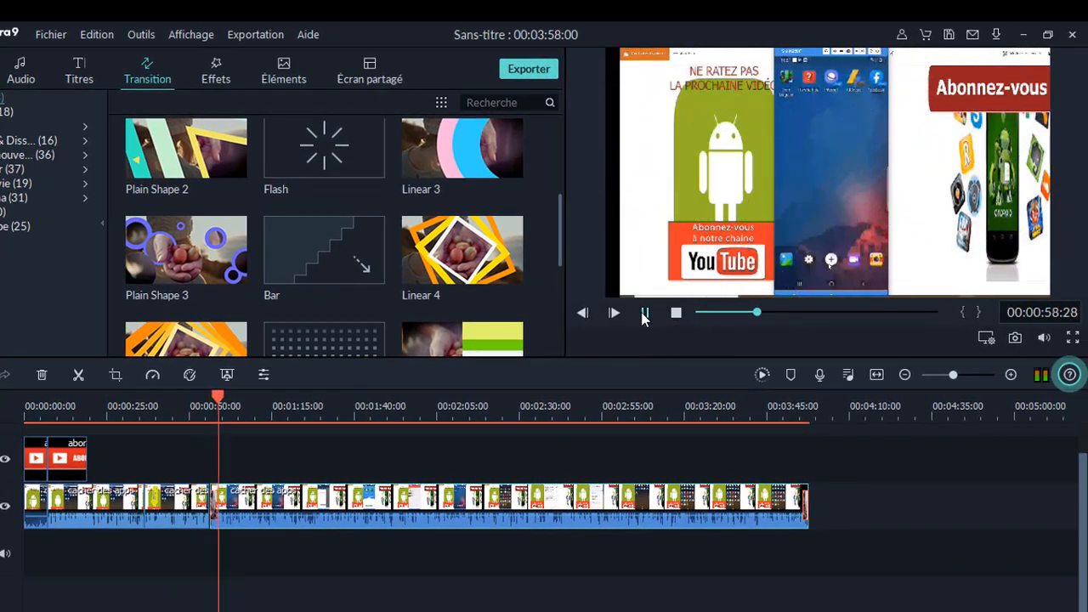
left_click(644, 315)
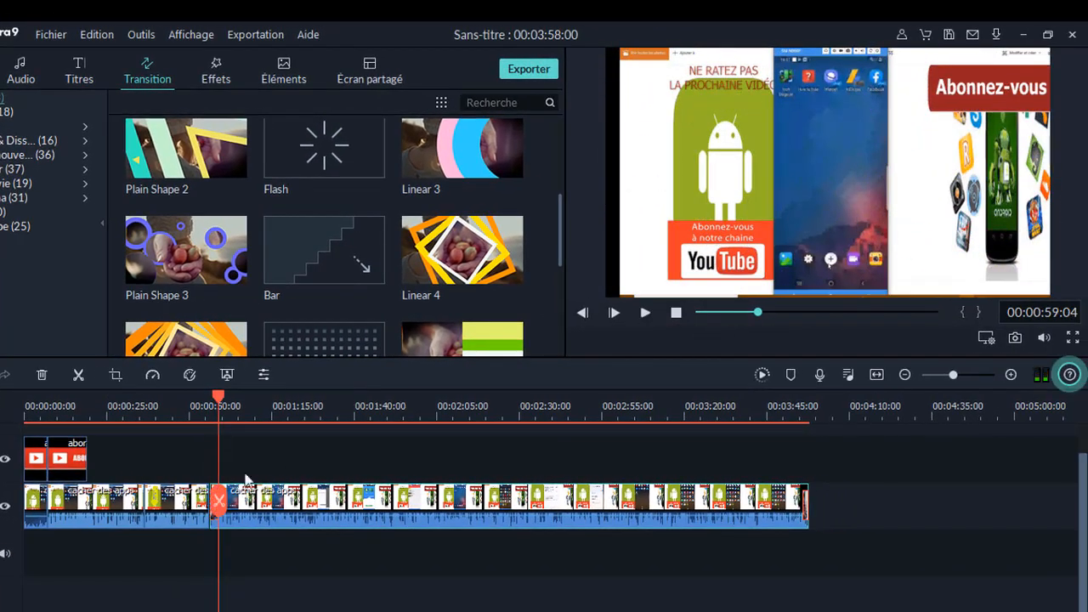
- Apply the Cadre Galaxie effect at 00:00:59:04 and undo it
left_click(217, 74)
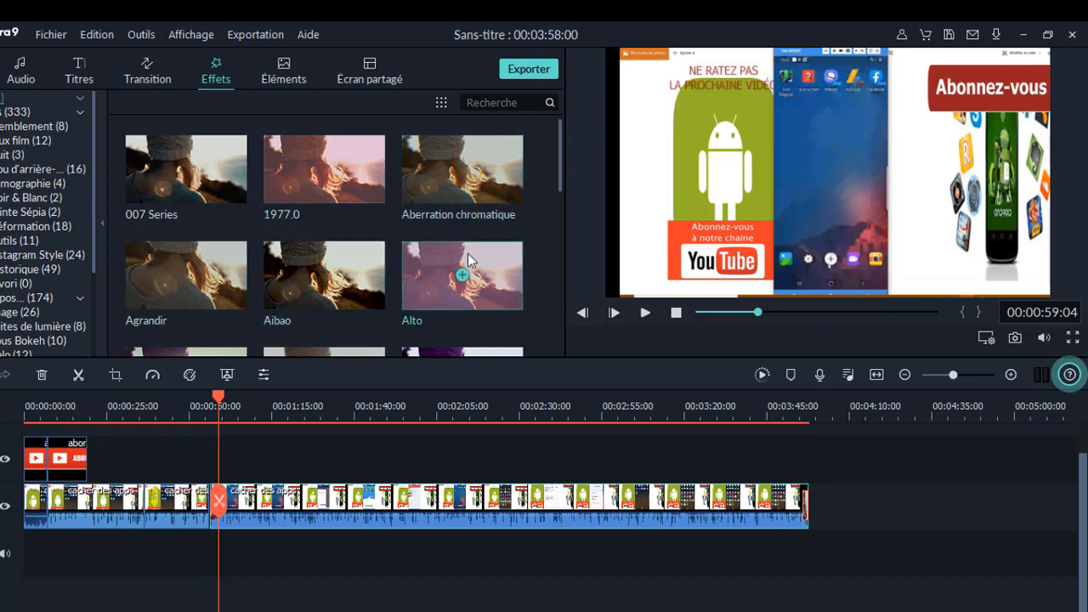
scroll(318, 255, "down", 10)
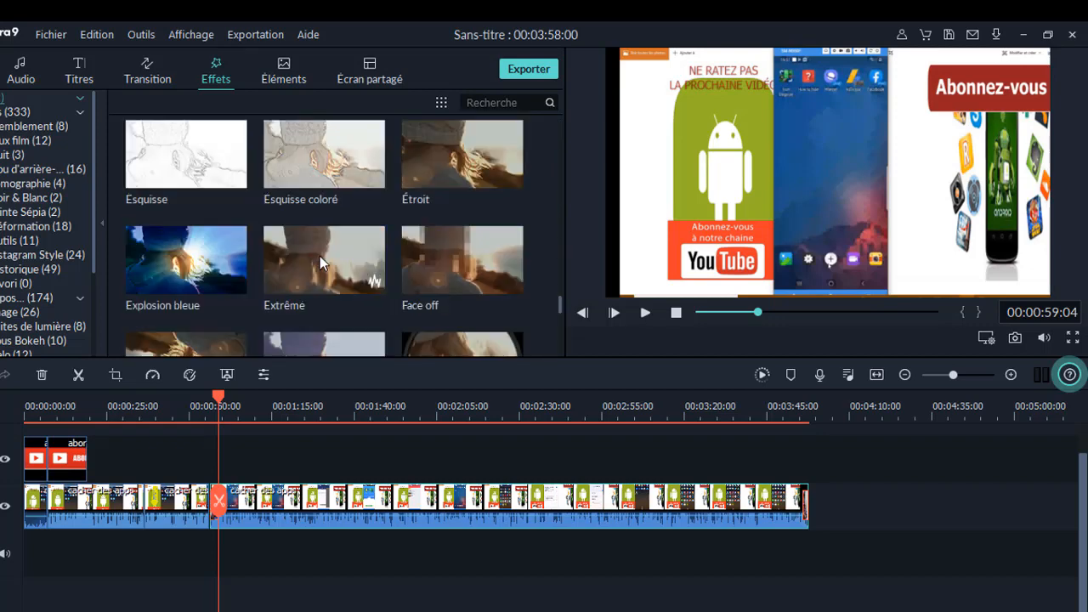
scroll(319, 257, "up", 6)
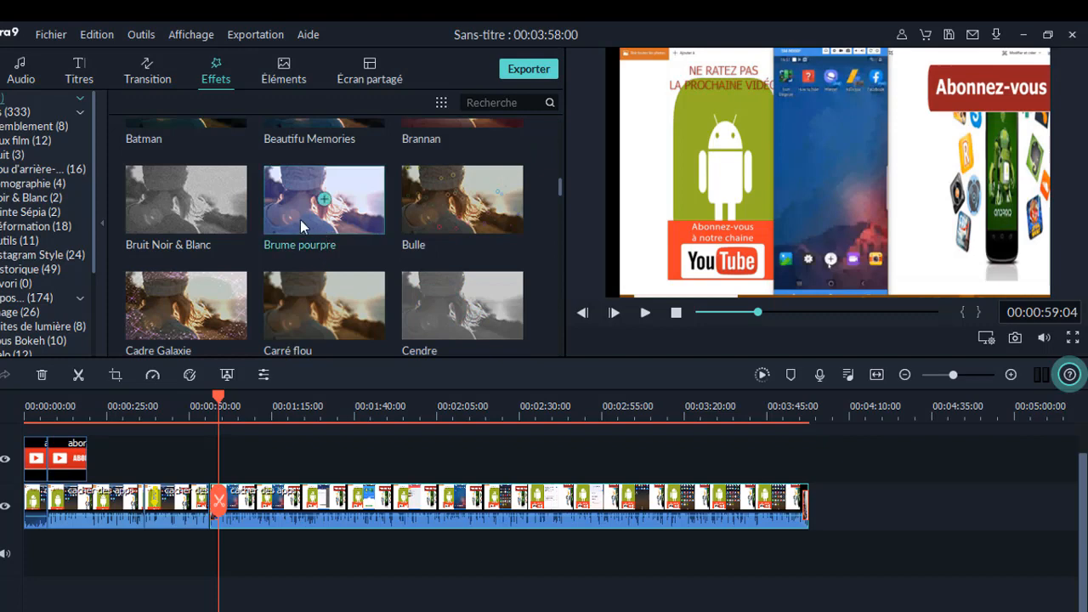
right_click(193, 309)
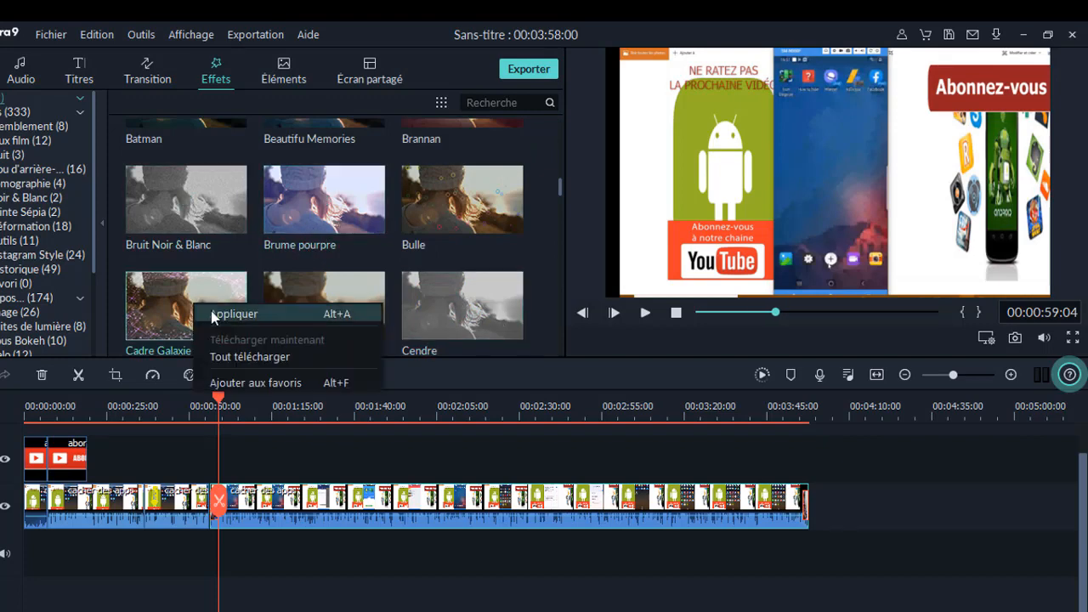
left_click(237, 316)
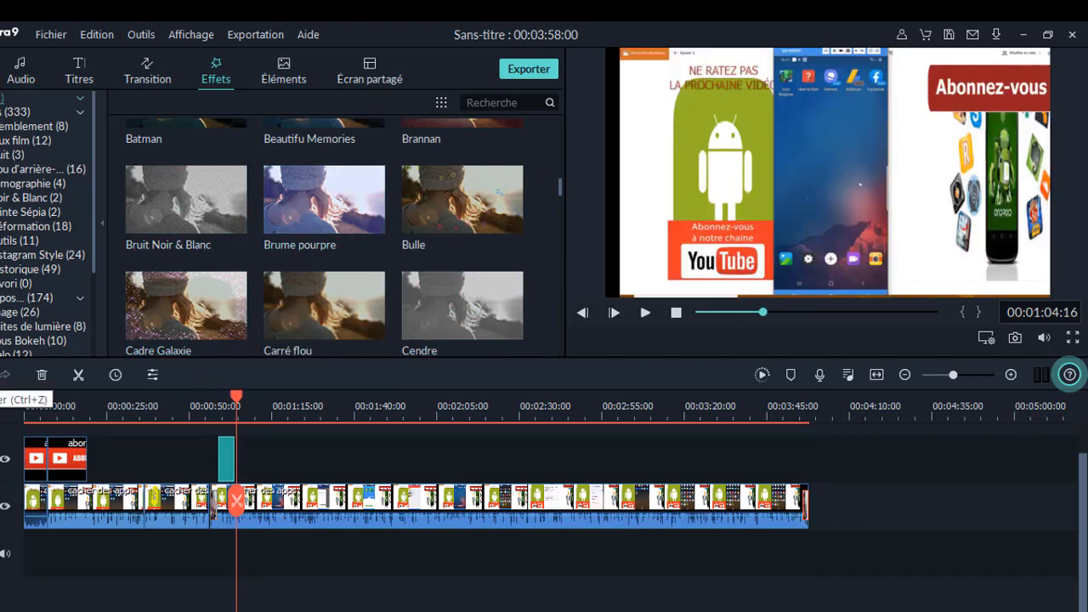
left_click(3, 375)
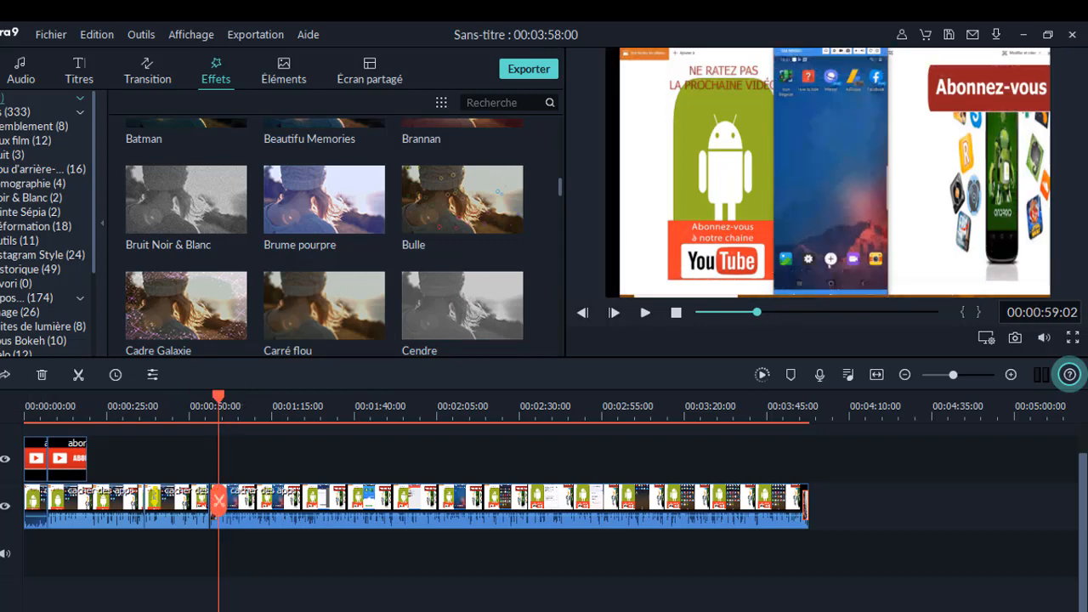
- Overlay the Amour 1 element on track 2 at about 00:01:10 and another element at about 00:01:56
left_click(283, 75)
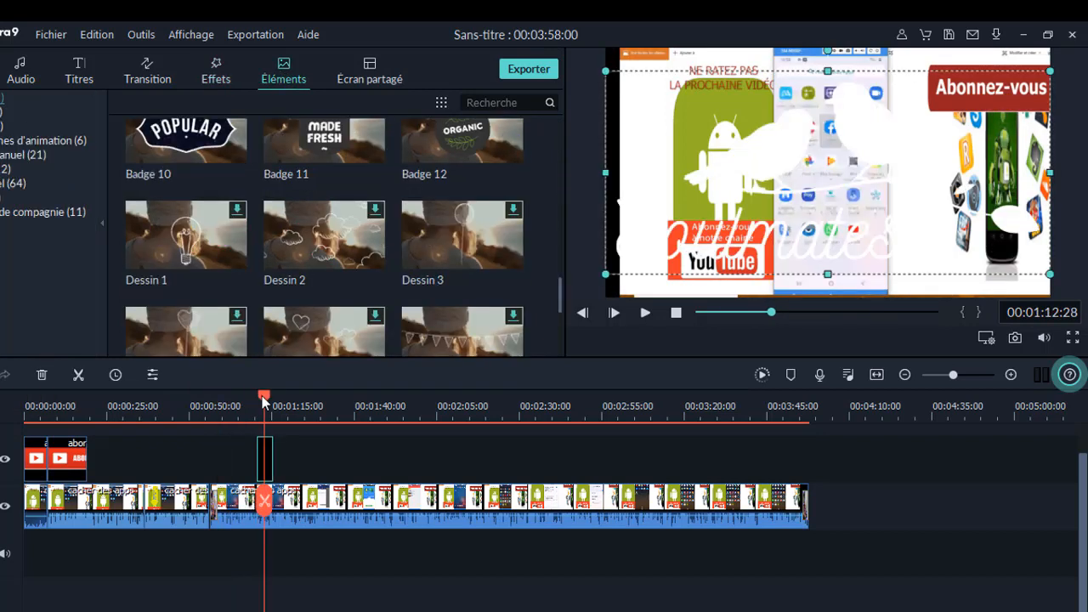
left_click_drag(264, 398, 410, 415)
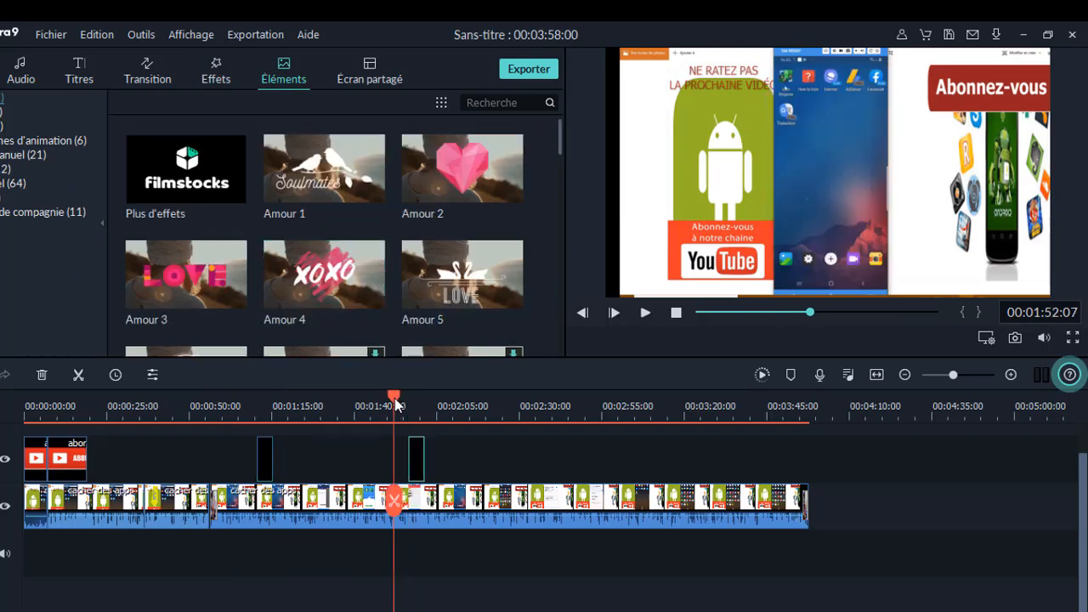
left_click_drag(394, 408, 419, 414)
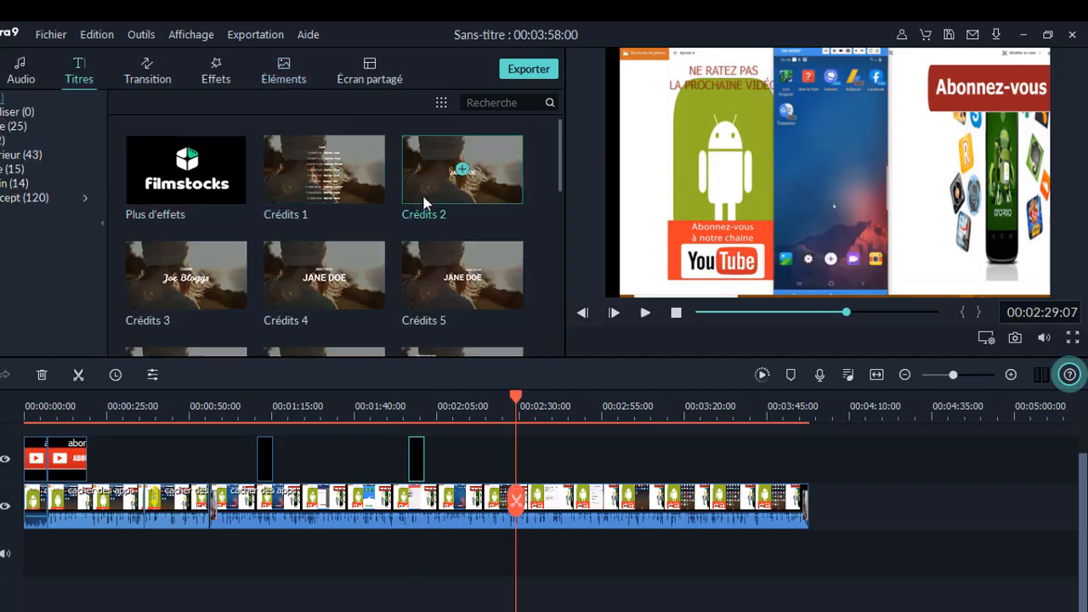
- Add the Crédits 5 title to track 2 at 00:02:29:07 and place the playhead over it
scroll(472, 285, "down", 5)
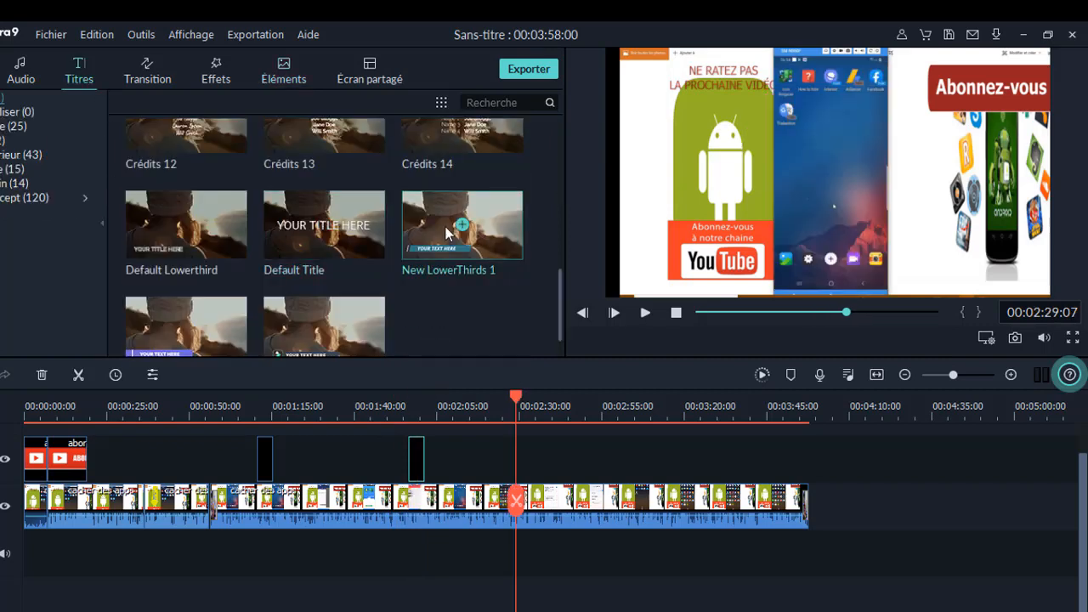
scroll(459, 225, "up", 5)
right_click(466, 280)
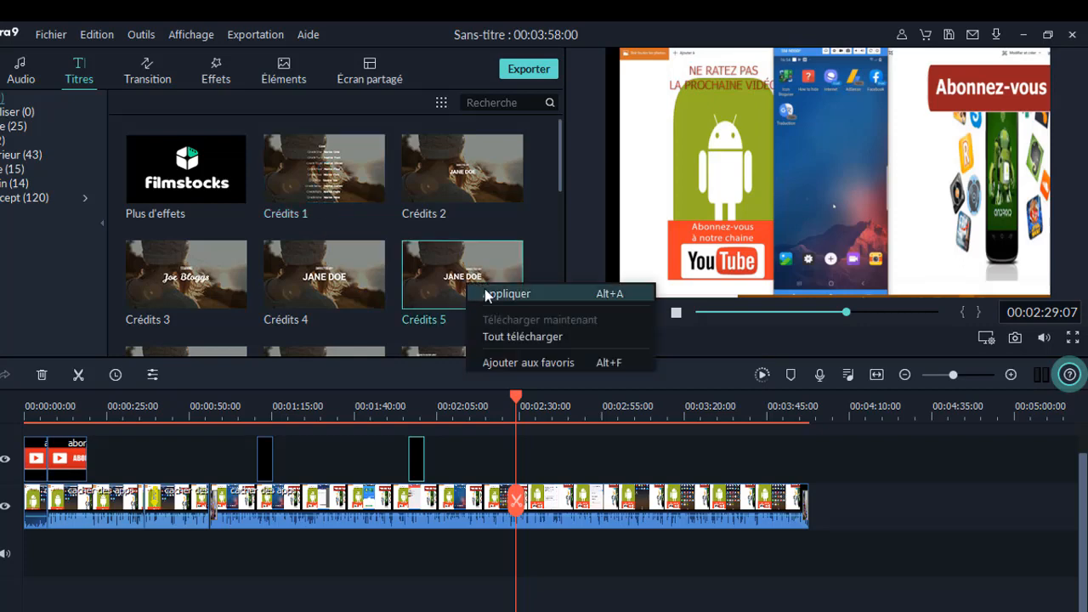
left_click(493, 293)
left_click_drag(534, 400, 523, 400)
- Replace the placeholder name below "DIRECTED BY" in the Crédits 5 title with "canalmalek"
double_click(879, 193)
left_click_drag(881, 193, 738, 190)
type("c")
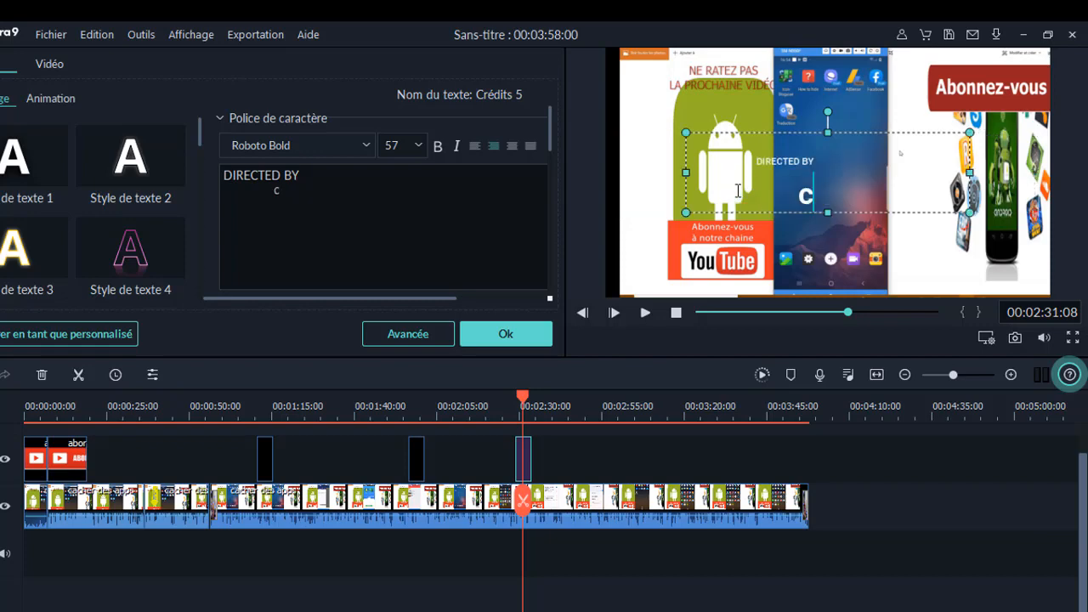
type("analmalek")
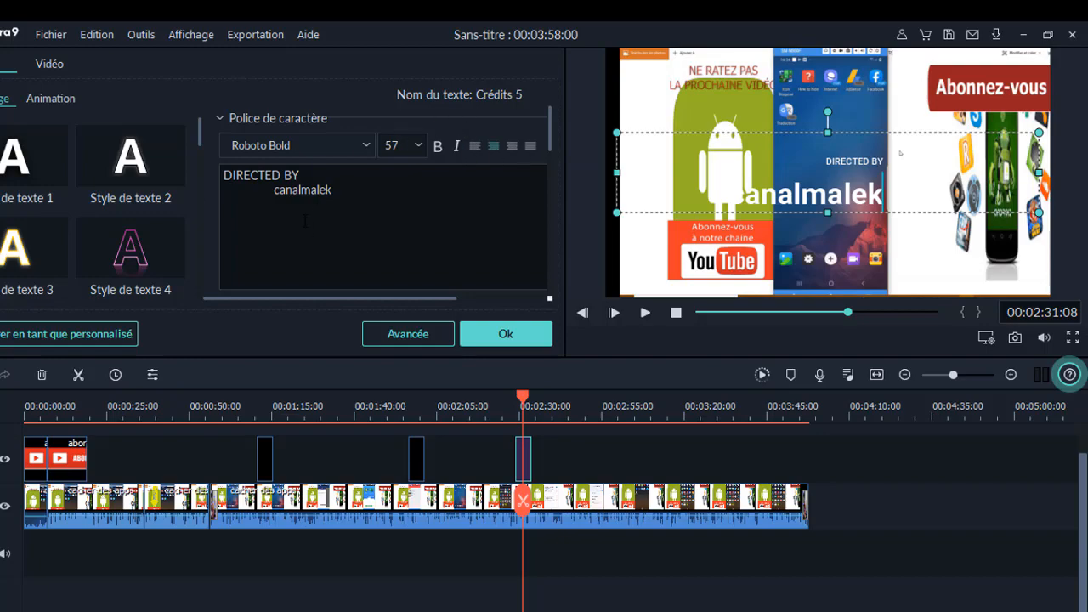
- Recolour the Crédits 5 title text purple and move the title slightly up and to the right in the picture
left_click(414, 337)
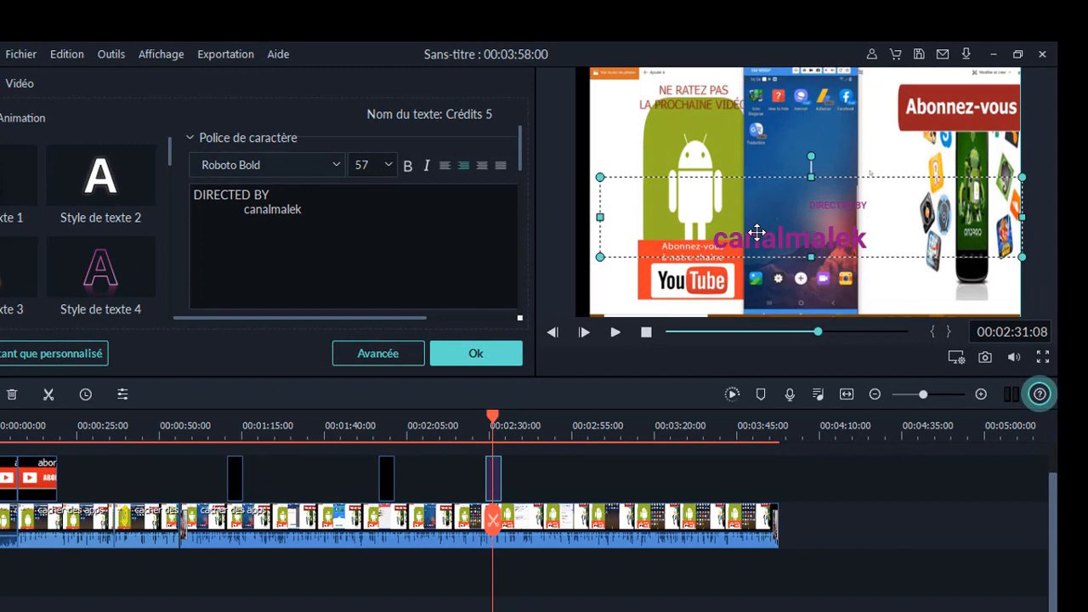
left_click_drag(757, 232, 777, 219)
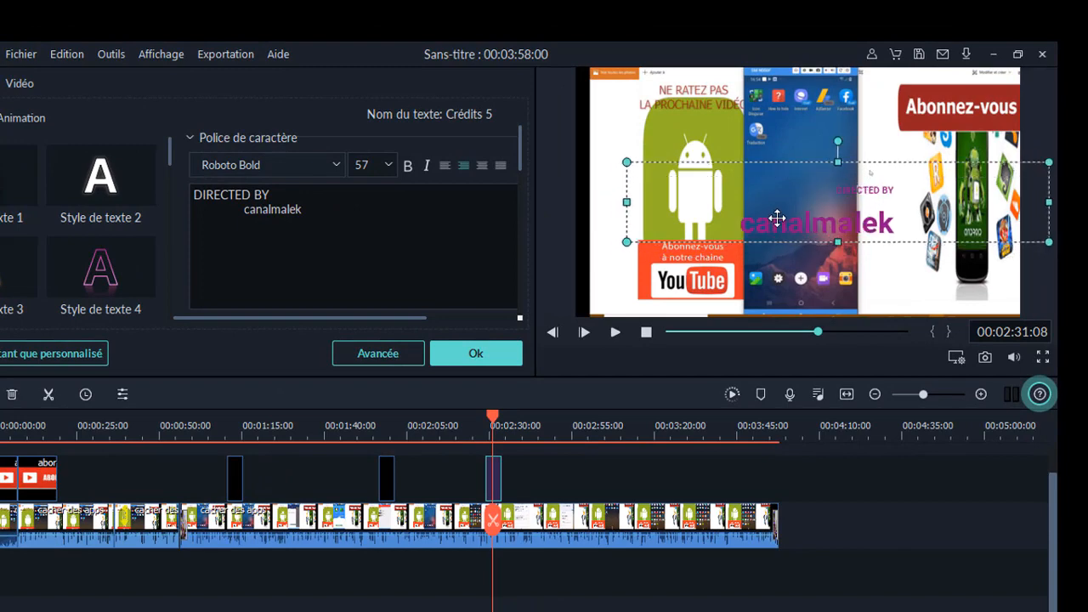
left_click(820, 280)
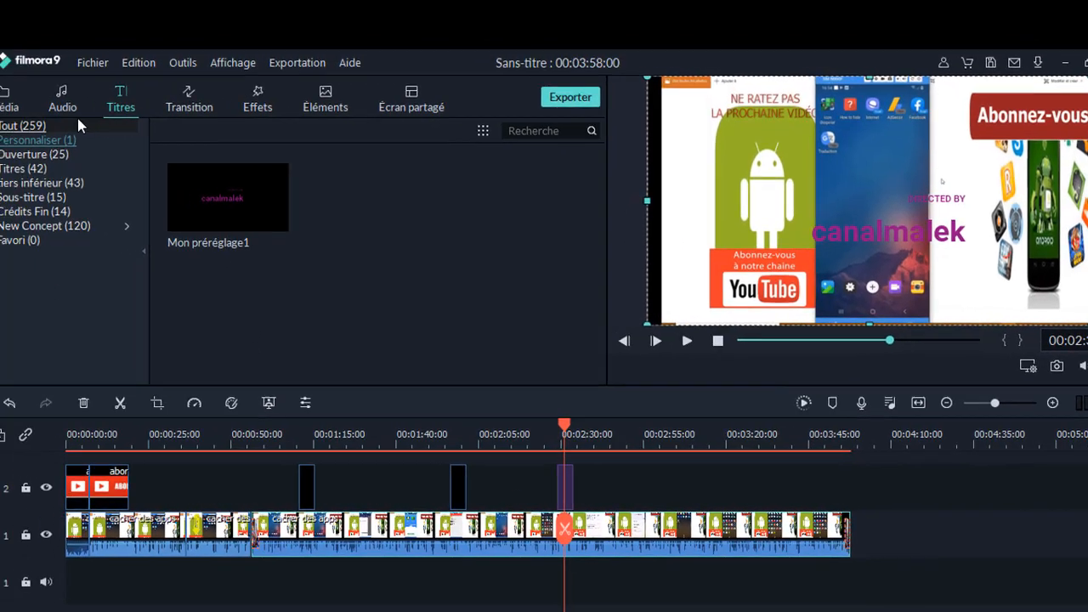
- Import the green-screen subscribe button video, [FOND VERT] BOUTON SABONNER GRATUIT, from the "photos pour YouTube" folder
left_click(75, 109)
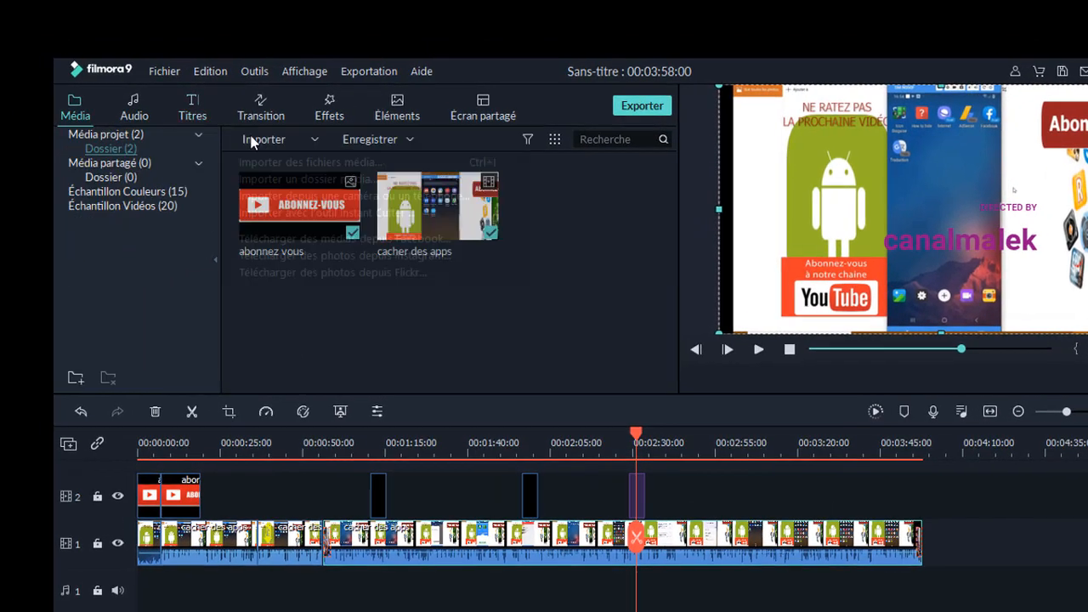
left_click(263, 139)
left_click(457, 168)
left_click(140, 264)
left_click(250, 212)
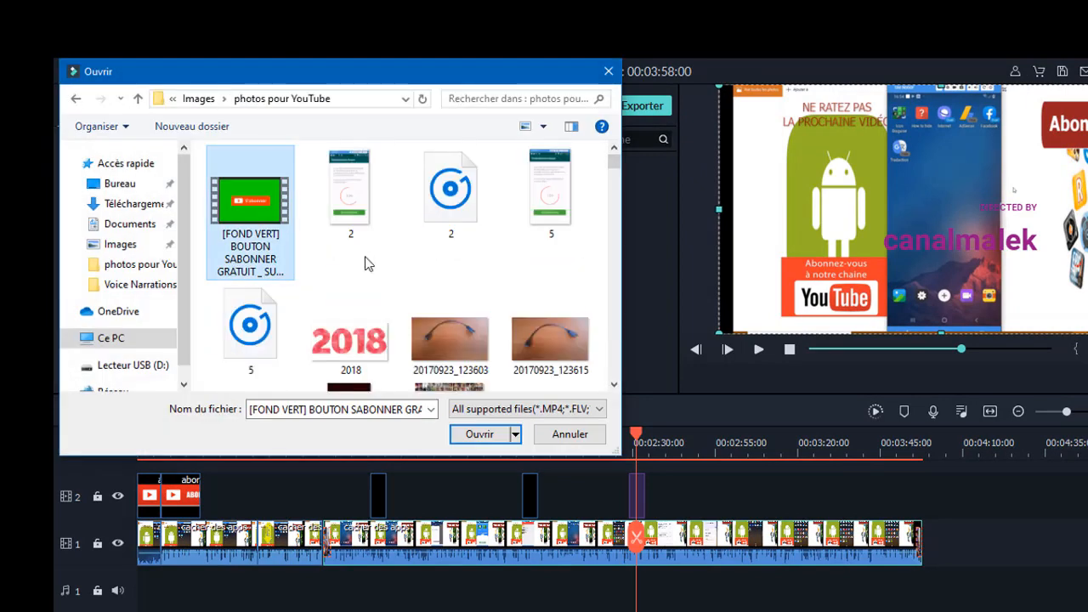
left_click(482, 433)
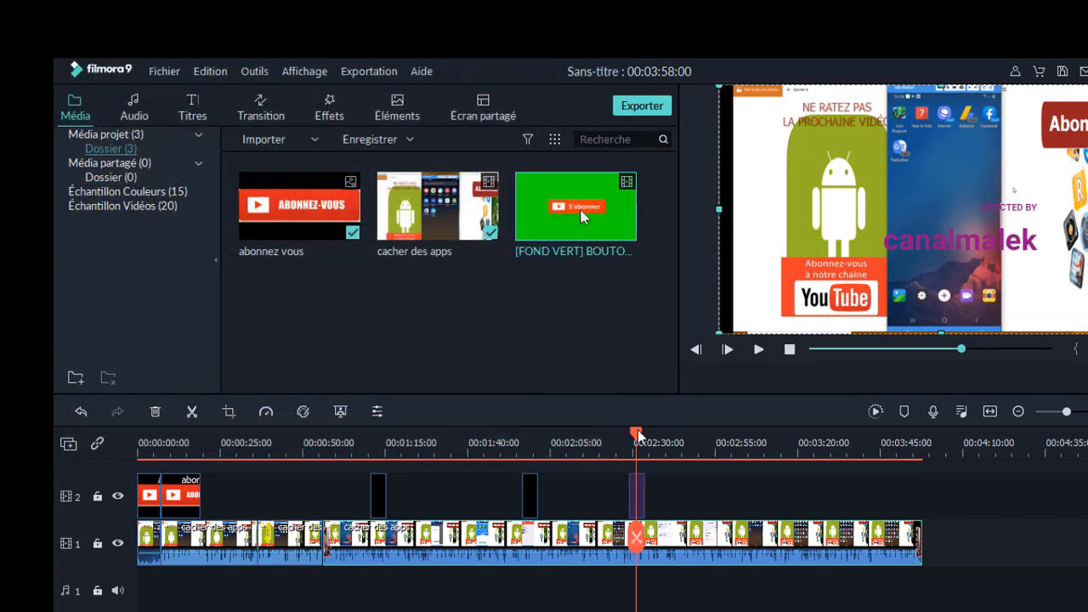
- Insert the green-screen subscribe button clip on track 1 at the end of the main video
left_click_drag(661, 446, 933, 476)
right_click(574, 216)
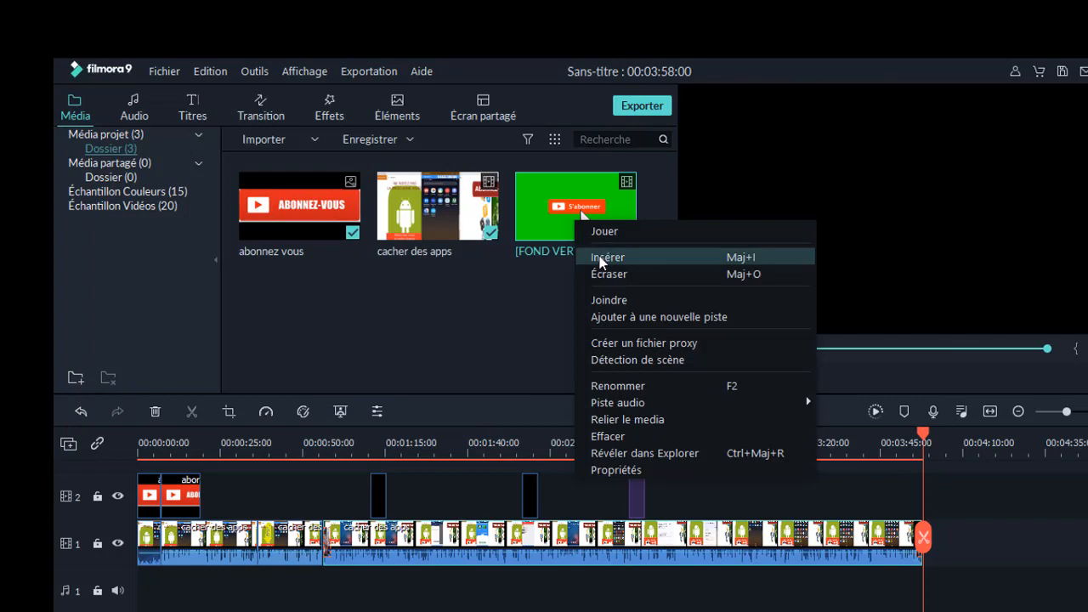
left_click(600, 259)
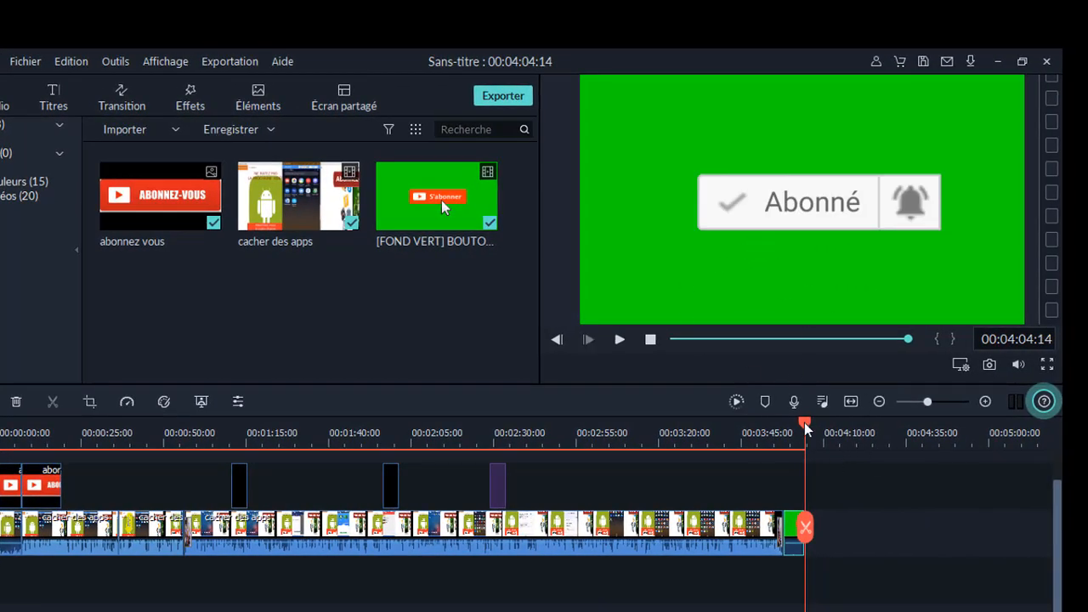
- Key out the clip's green background at 00:04:01:25 using Chroma Key with offset 17, tolerance 35, edge thickness -1.28 and edge smoothing 4.76
left_click_drag(805, 424, 797, 428)
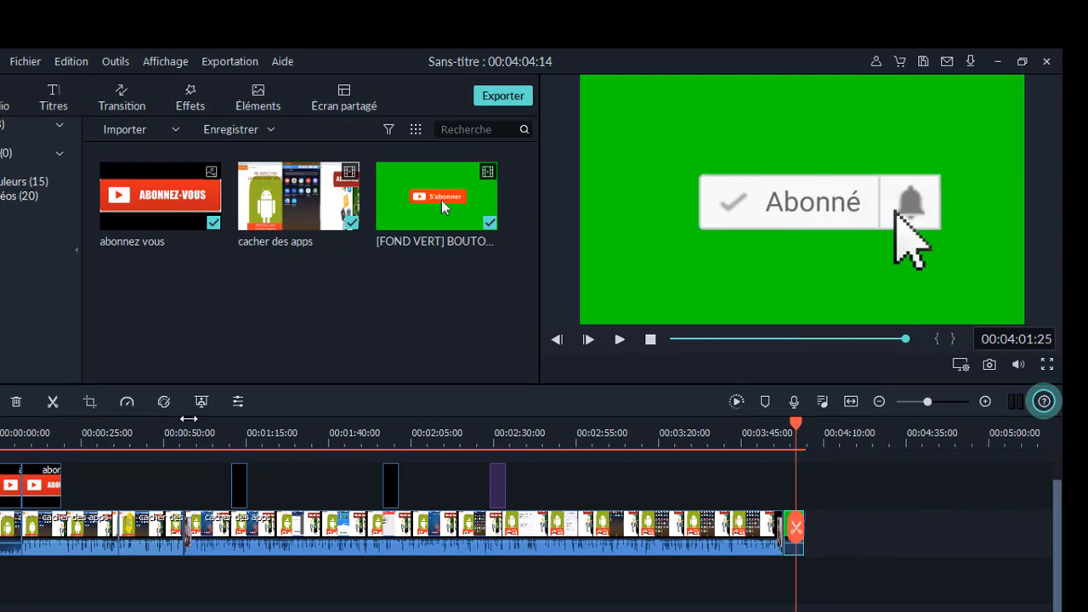
left_click(202, 402)
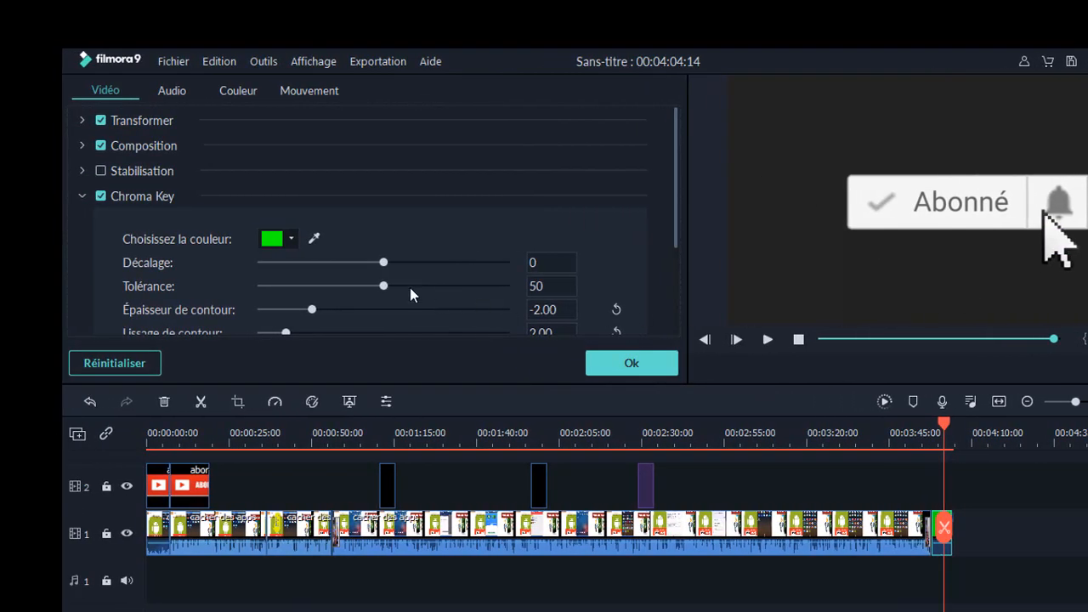
left_click_drag(383, 265, 319, 311)
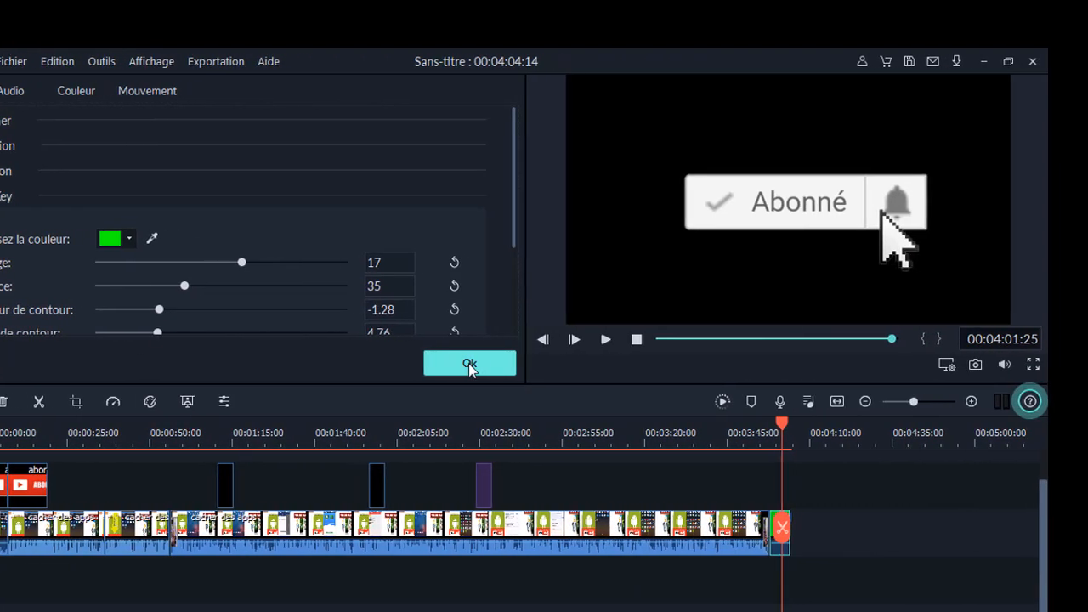
left_click(470, 364)
- Review the edited video by scrubbing back to 00:01:31:02 and forward past 00:02:25:27
left_click_drag(783, 423, 282, 412)
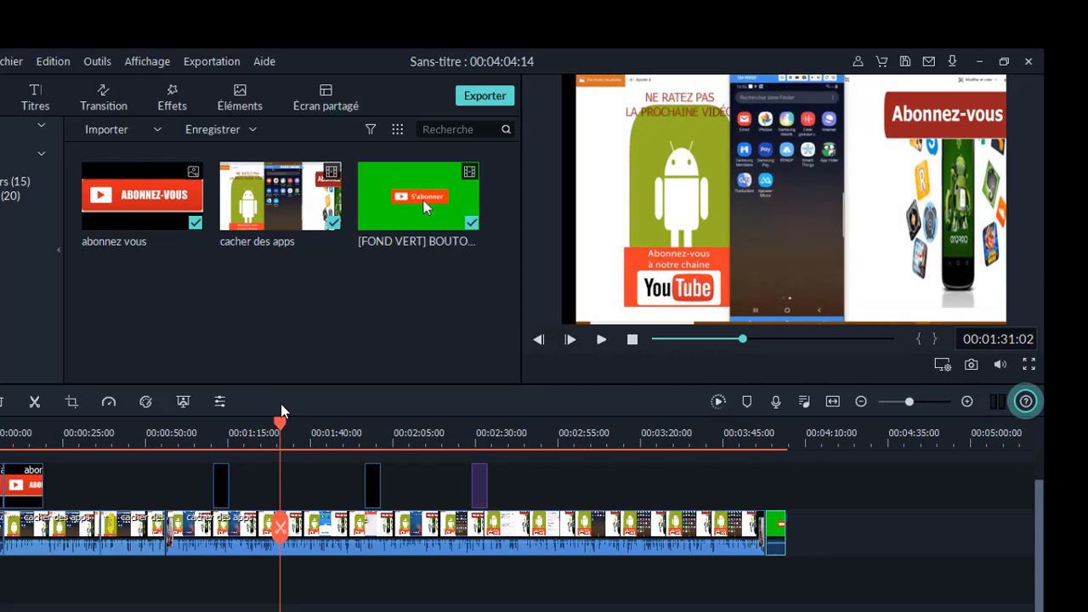
left_click_drag(282, 411, 528, 417)
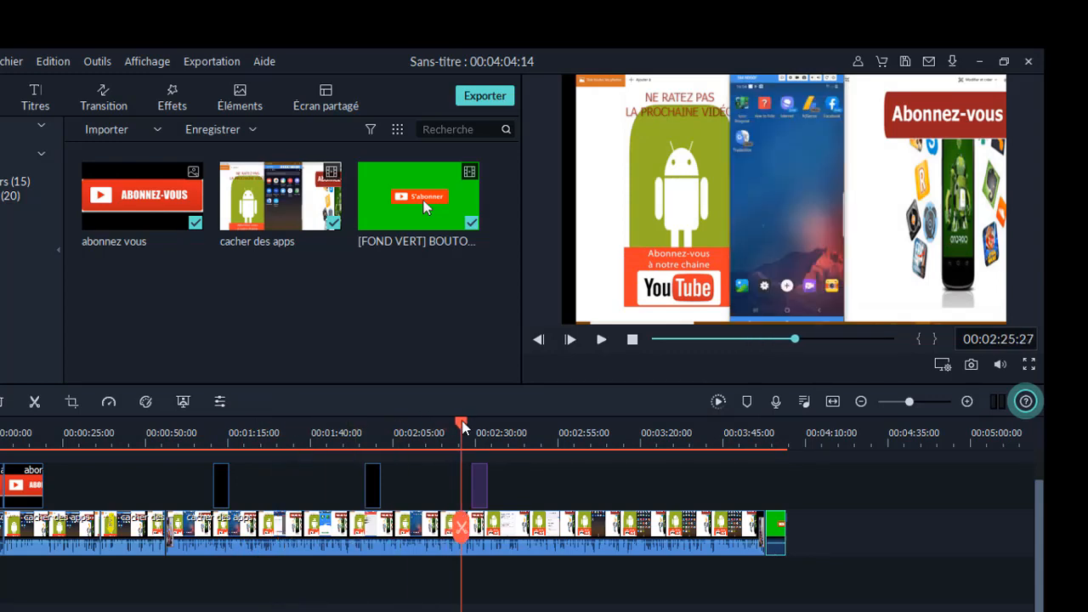